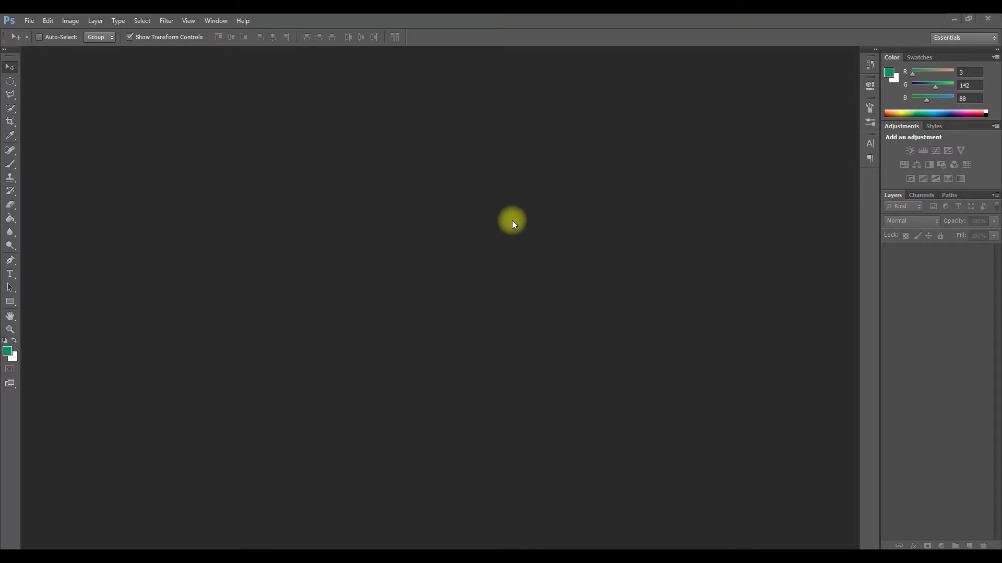
- Create an 852 px wide, 72 ppi white document and unlock its Background as Layer 0
left_click(26, 20)
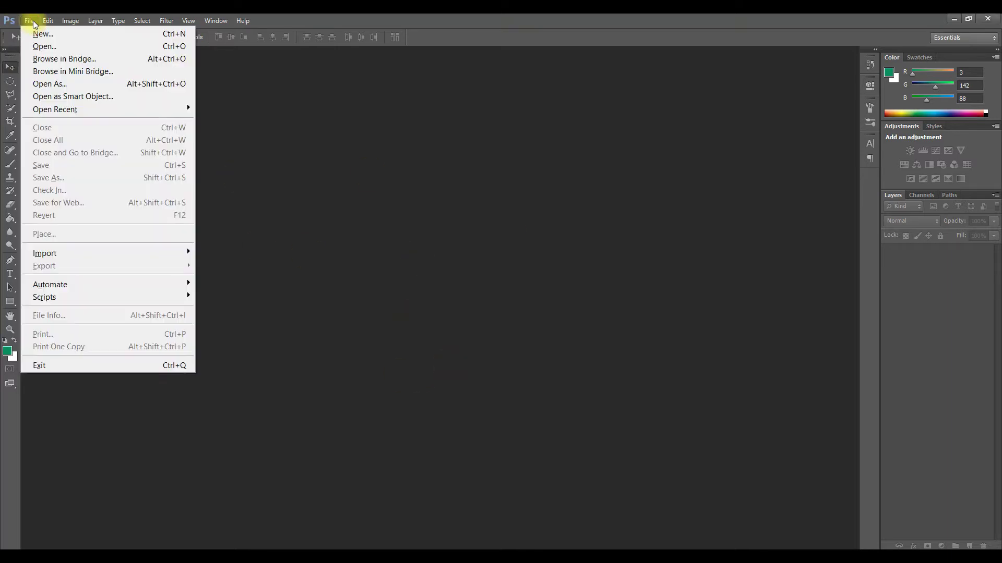
left_click(39, 34)
left_click(449, 206)
double_click(460, 219)
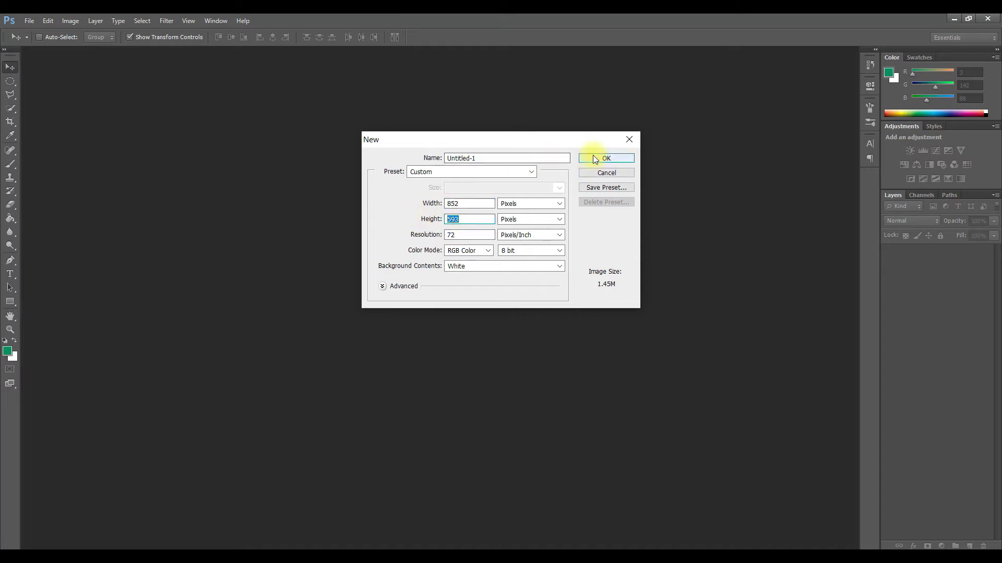
left_click(595, 158)
double_click(954, 255)
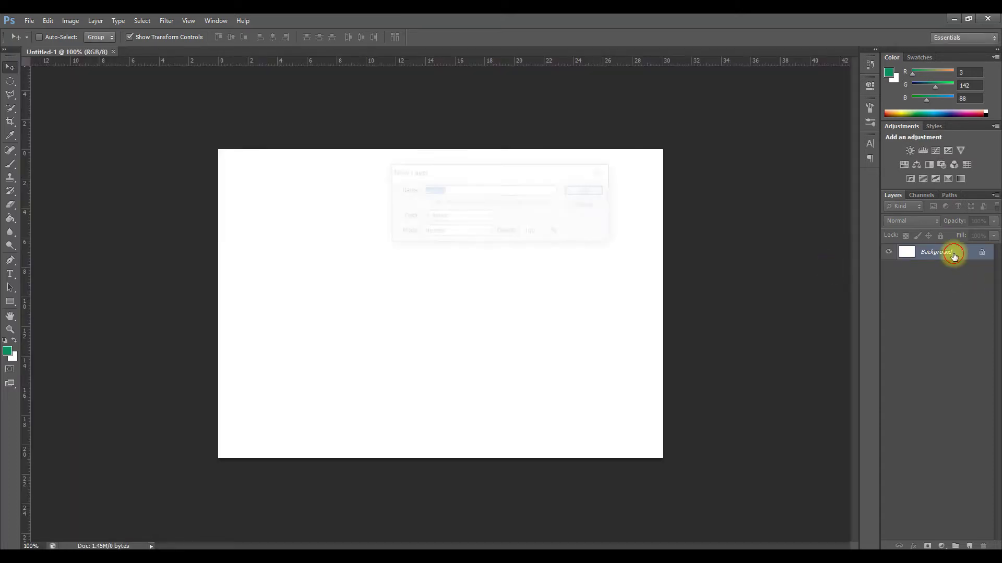
left_click(595, 192)
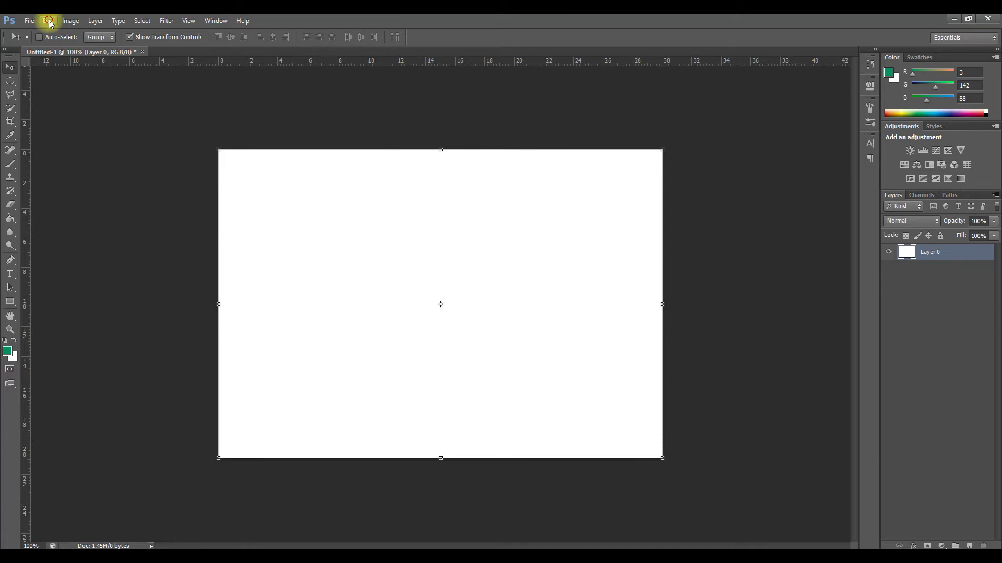
- Fill Layer 0 with solid black using Edit > Fill with Use set to Black
left_click(49, 21)
left_click(57, 205)
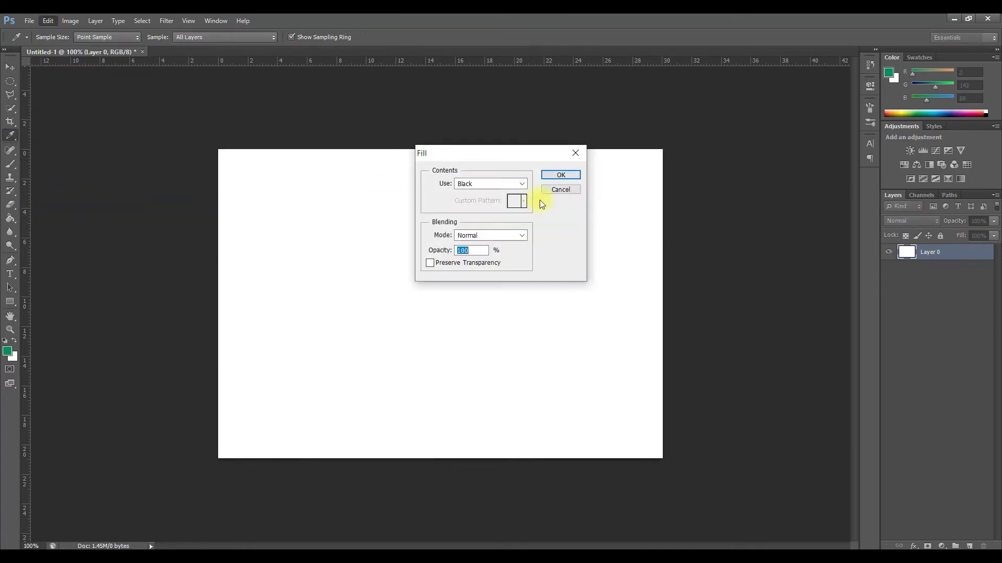
left_click(480, 186)
left_click(490, 279)
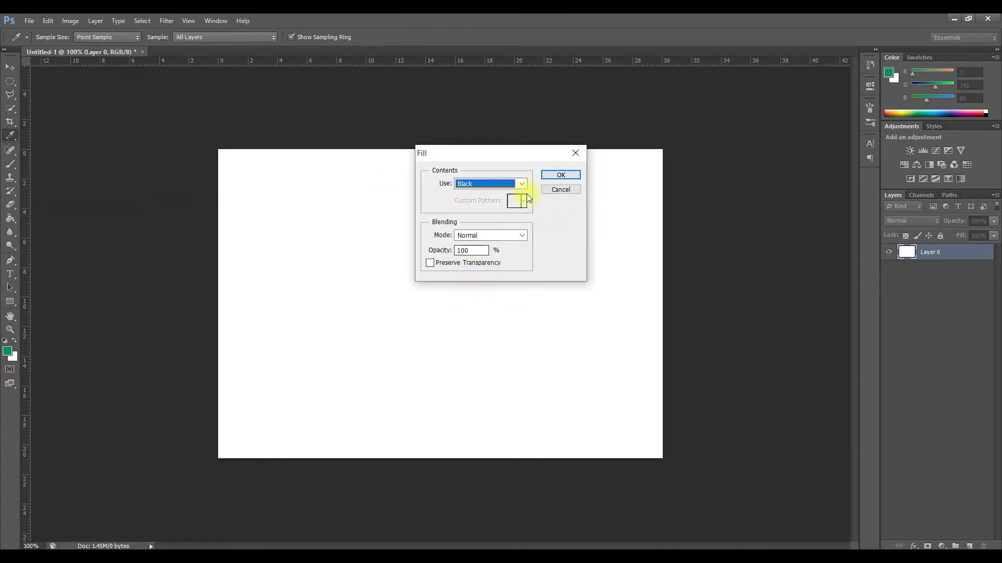
left_click(561, 176)
key("v")
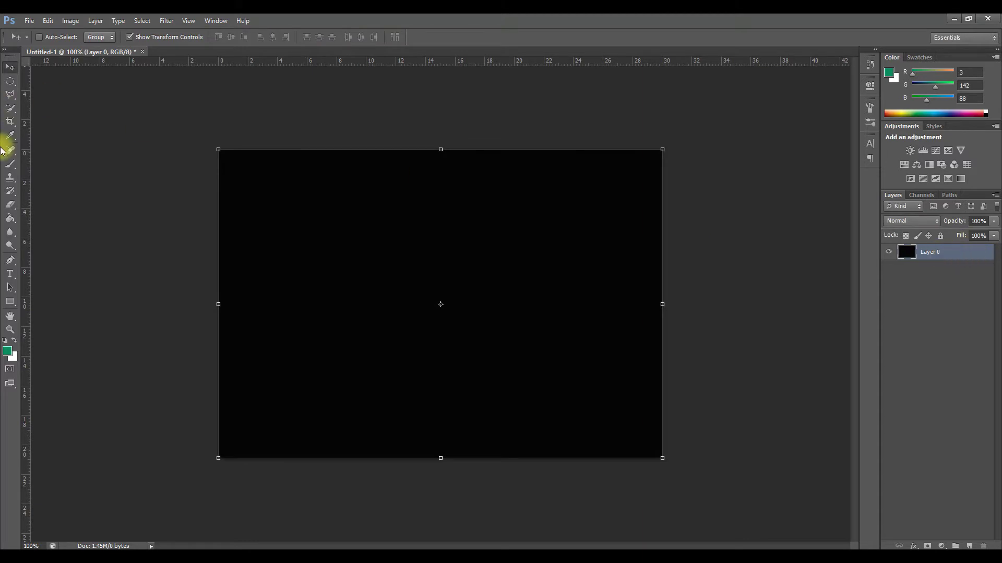
left_click(10, 274)
- Type 'TECHNO LEARN' on the canvas in Reckoner Bold at 150 pt
left_click(104, 38)
left_click(198, 37)
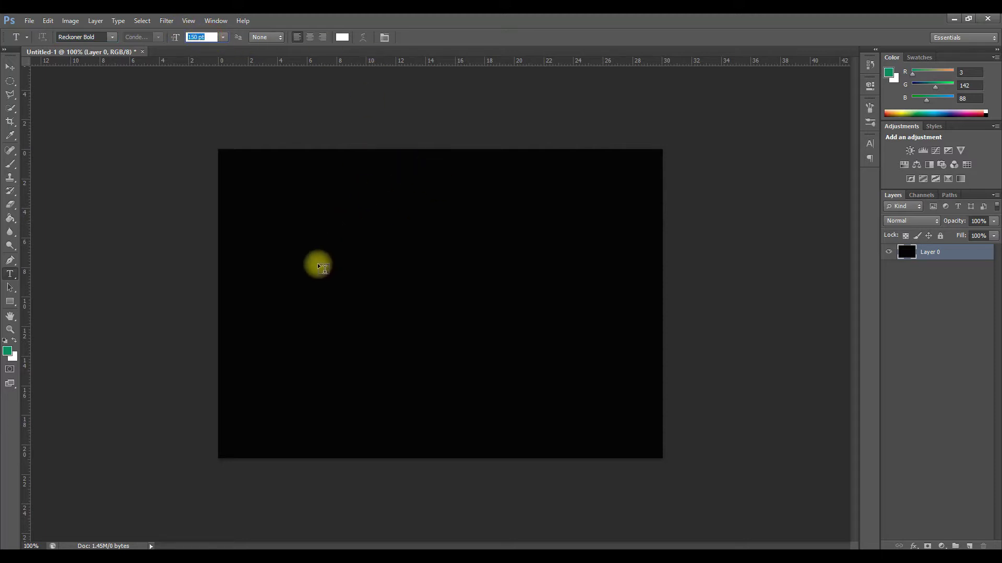
left_click(339, 280)
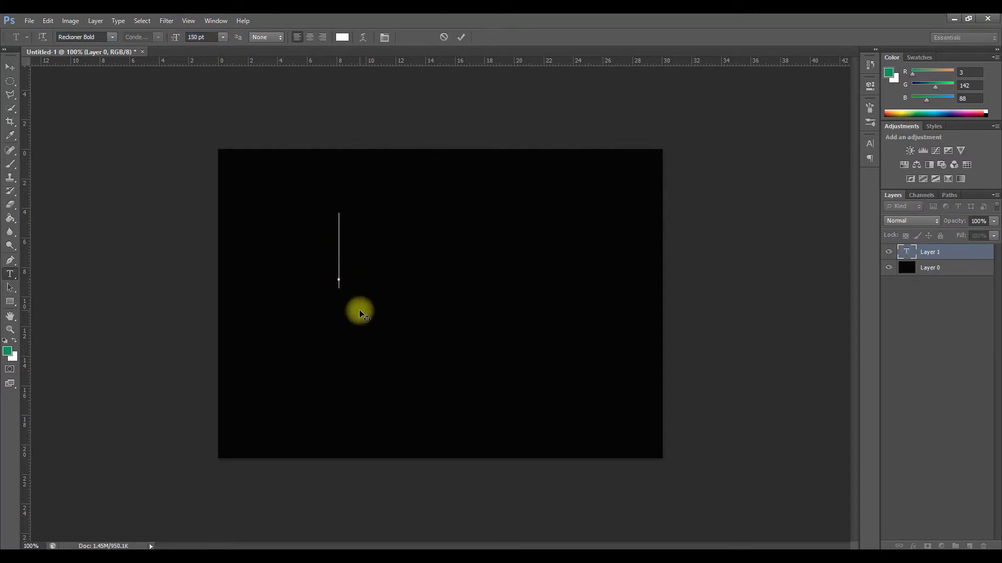
type("TECHNO ")
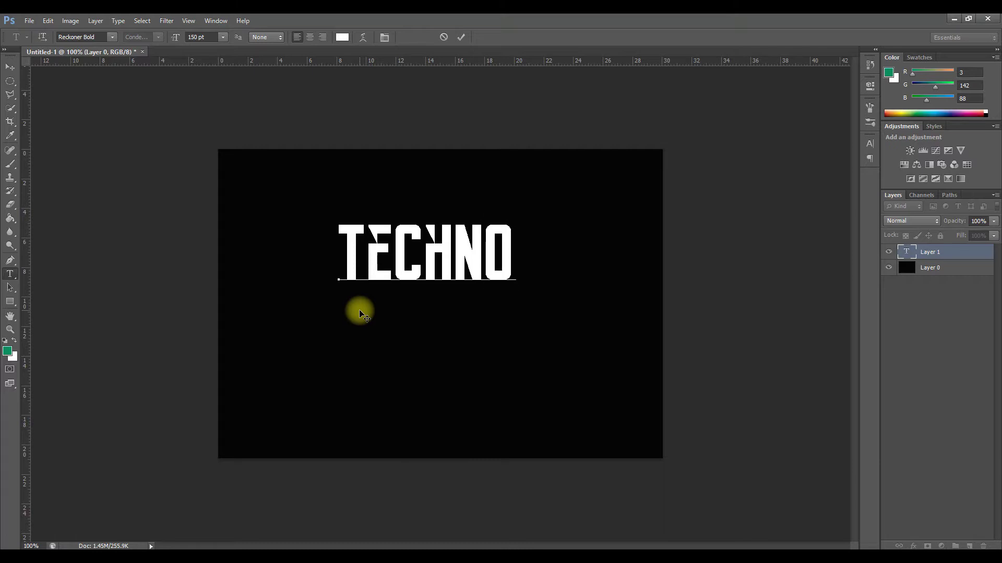
type("LEARN")
key("BackSpace")
type("N")
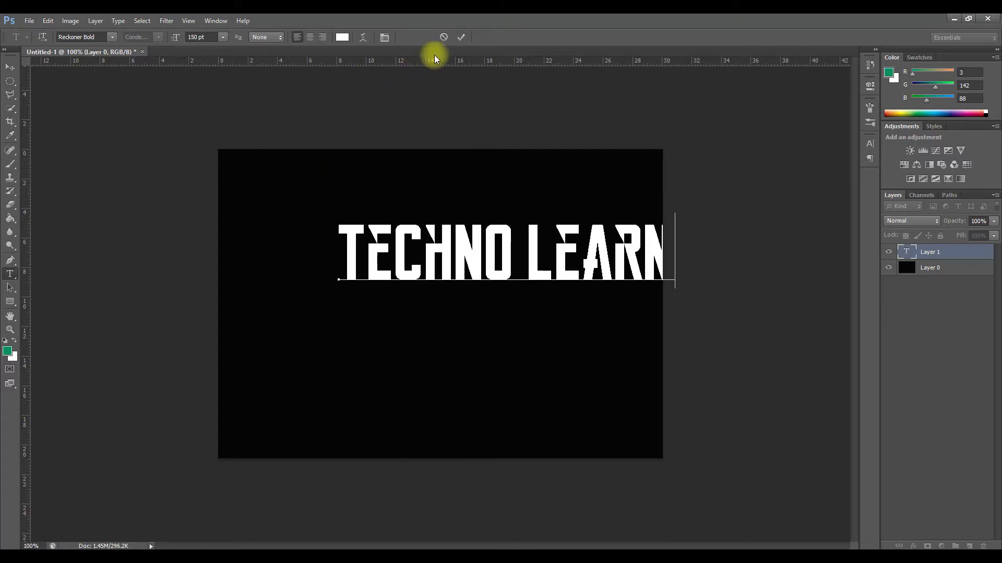
left_click(461, 37)
- Move the TECHNO LEARN text to the centre of the canvas
left_click(10, 67)
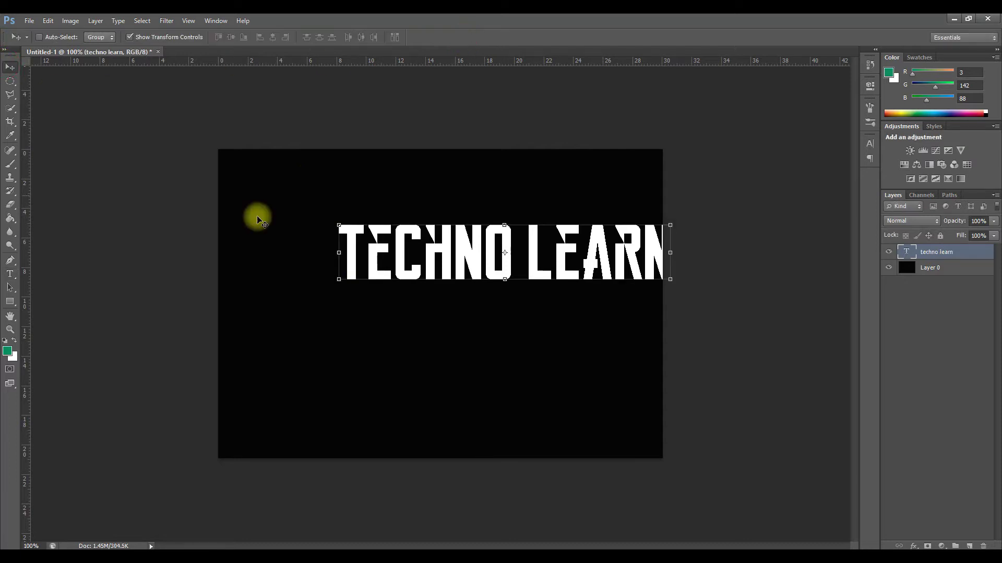
left_click_drag(402, 274, 339, 322)
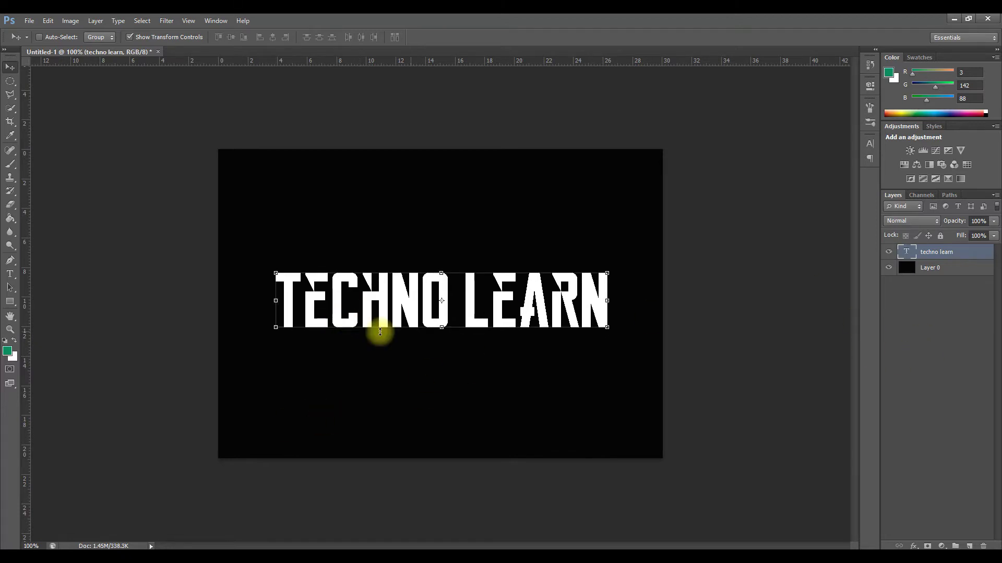
key("Left")
key("Left")
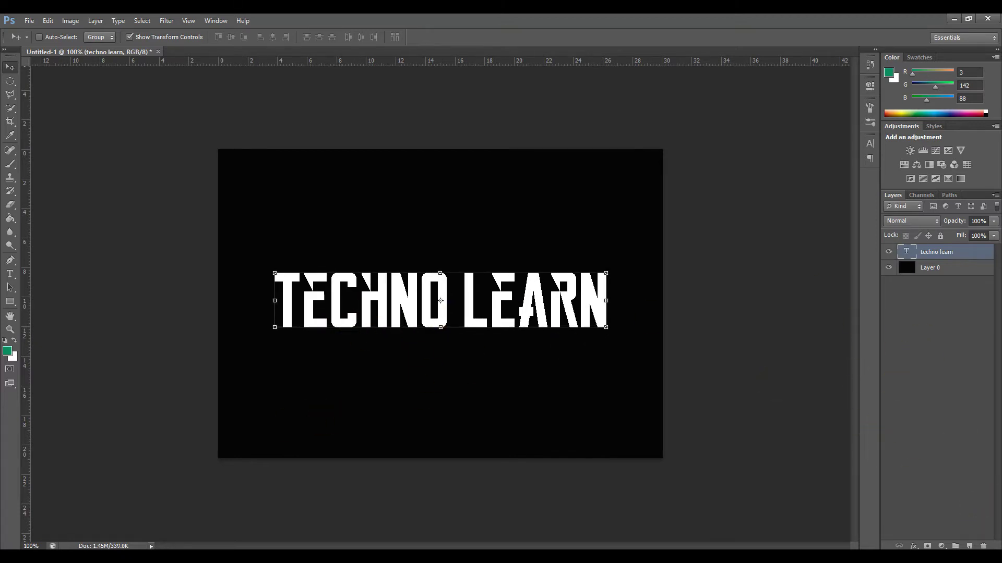
- Add a Gradient Overlay style to the TECHNO LEARN layer and open its gradient for editing
left_click(914, 546)
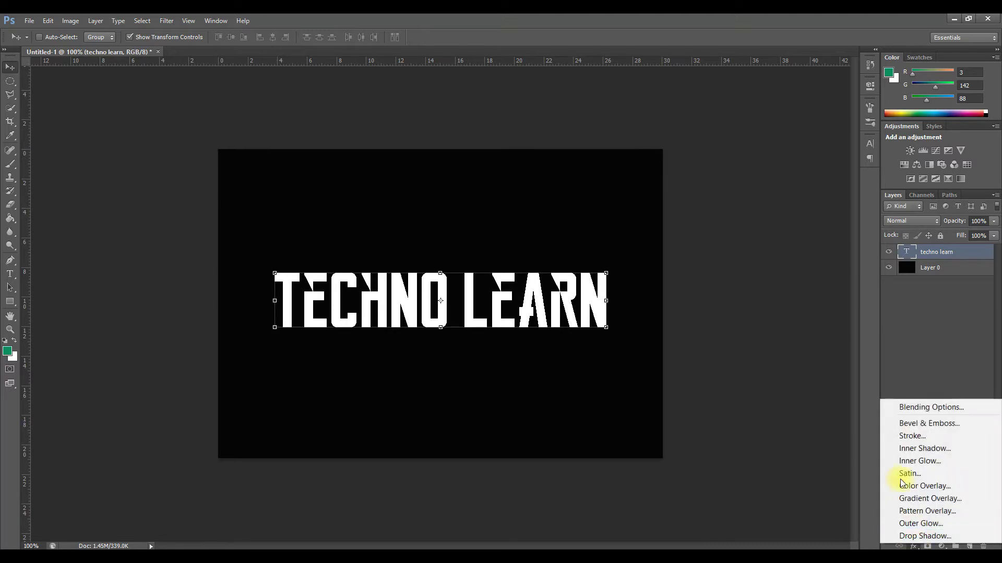
left_click(898, 405)
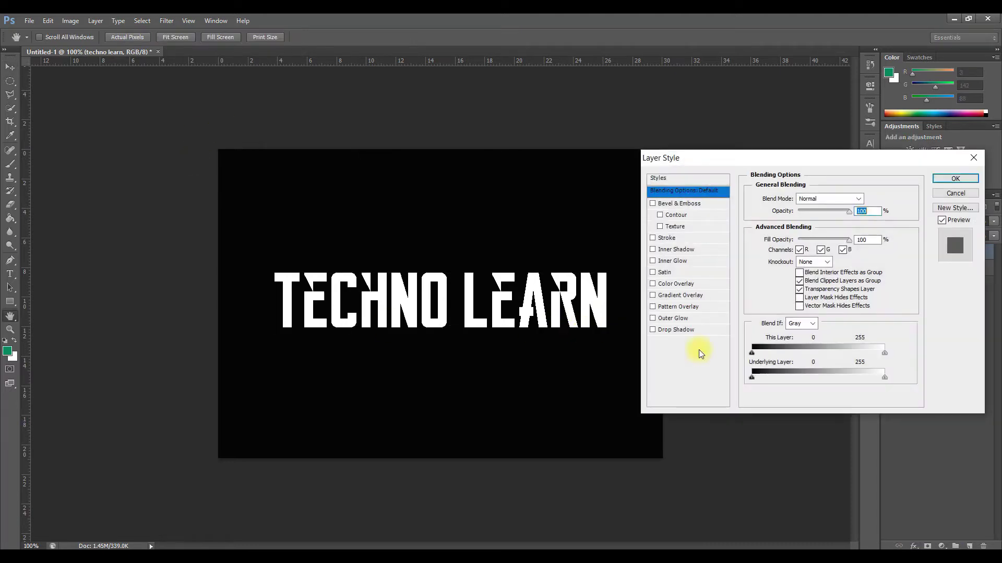
left_click(654, 295)
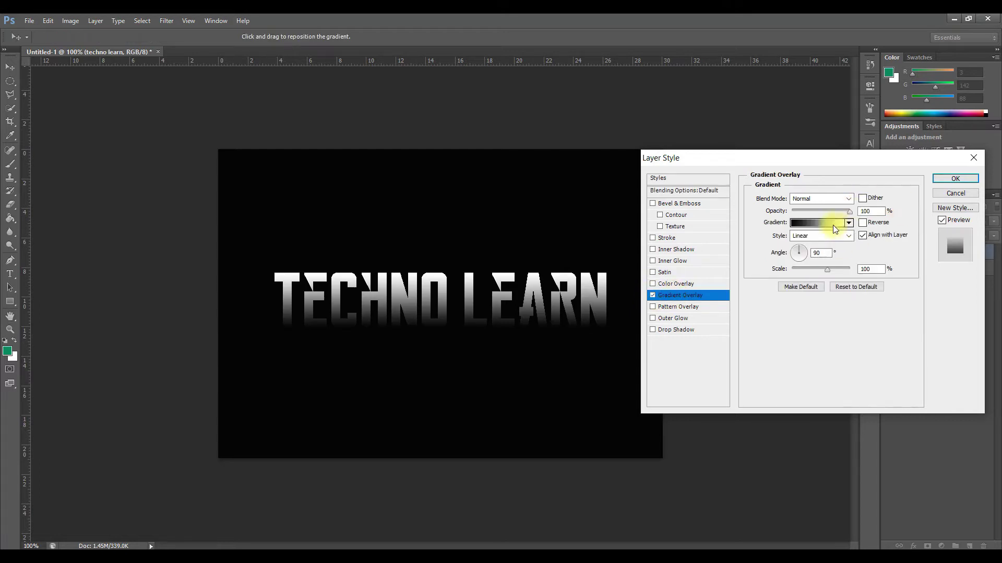
left_click(809, 224)
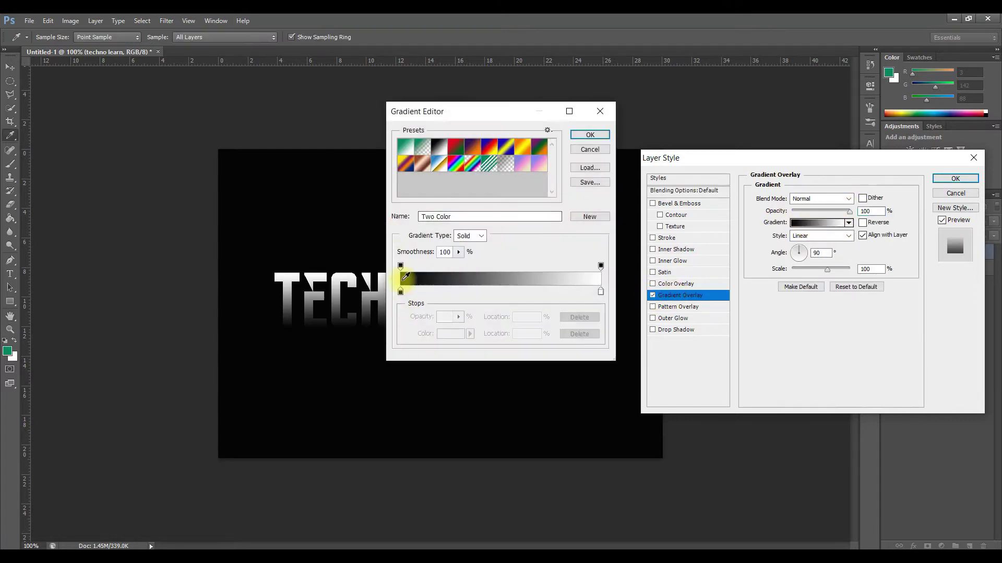
- Set the gradient's left colour stop to dark navy #13192b
left_click_drag(439, 147, 408, 187)
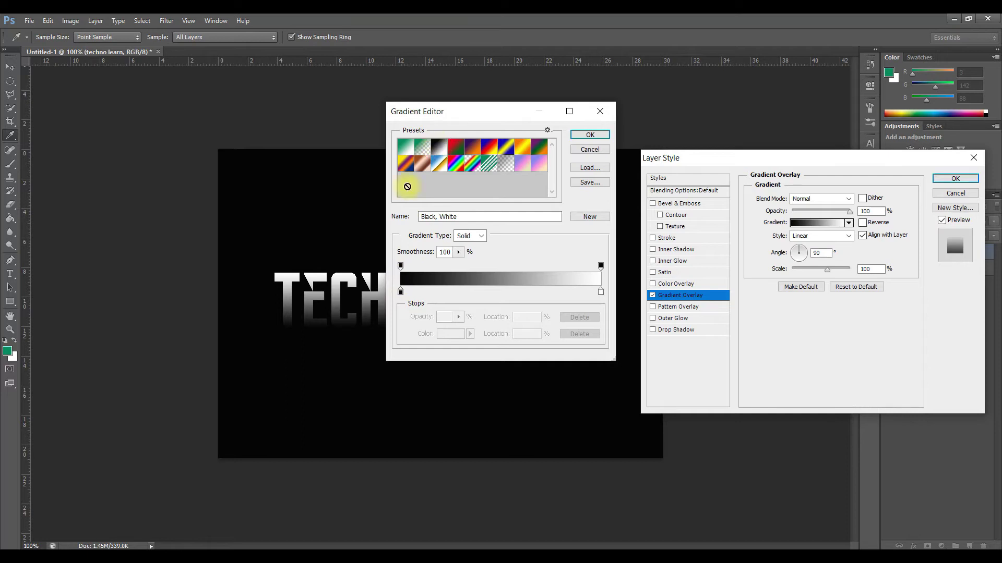
left_click(400, 293)
left_click(445, 335)
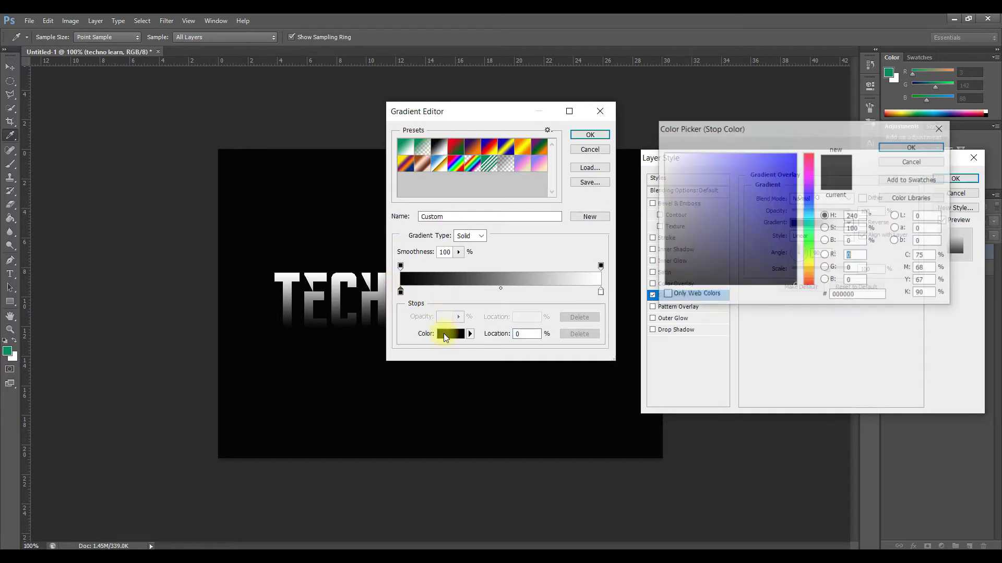
double_click(859, 295)
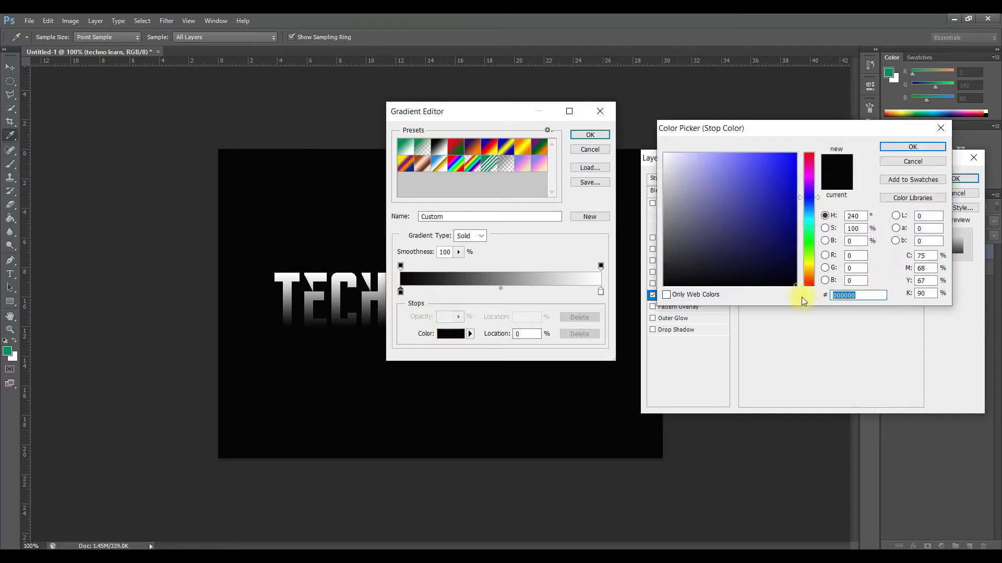
type("13192b")
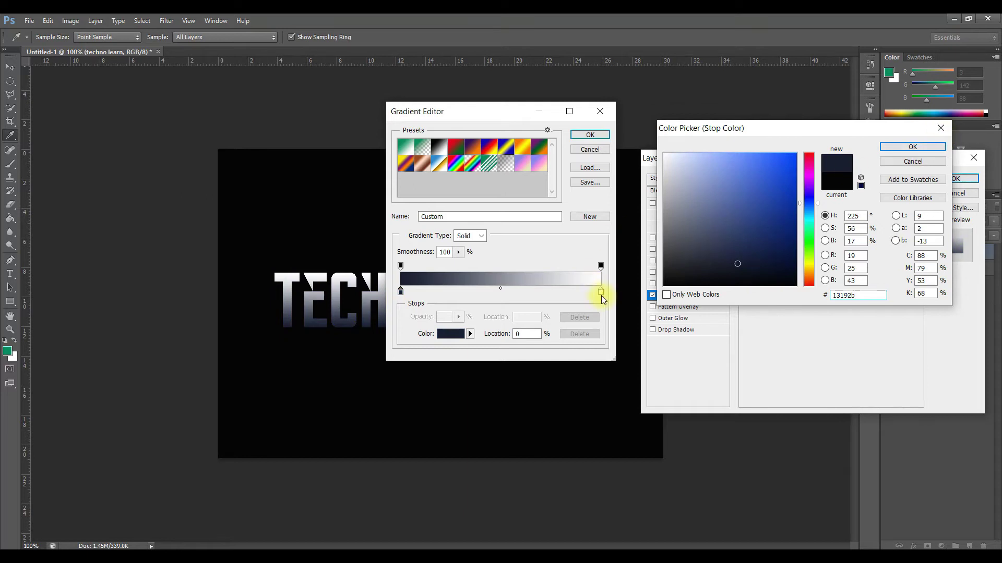
left_click(912, 147)
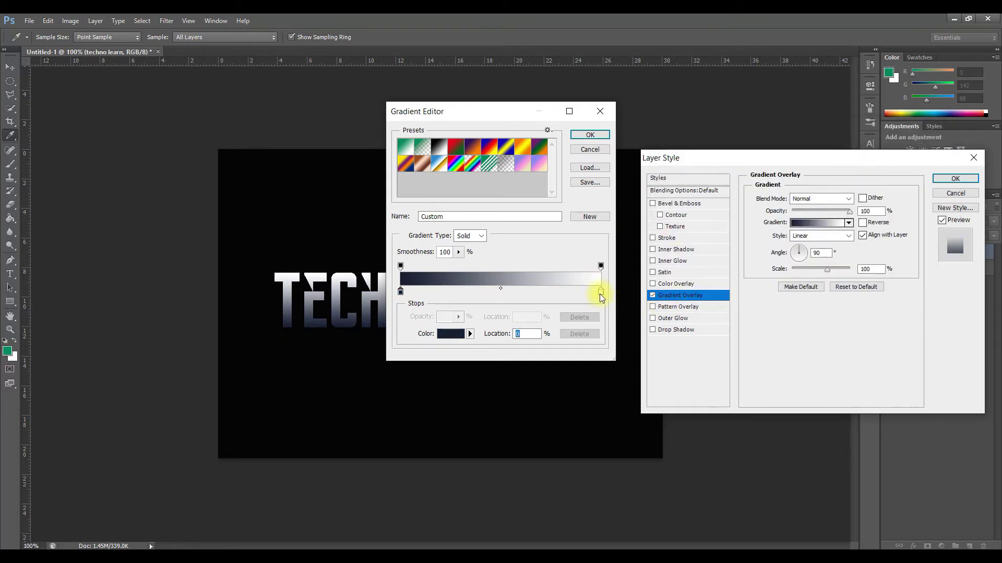
- Set the gradient's right colour stop to cyan #00bcc3
left_click(455, 334)
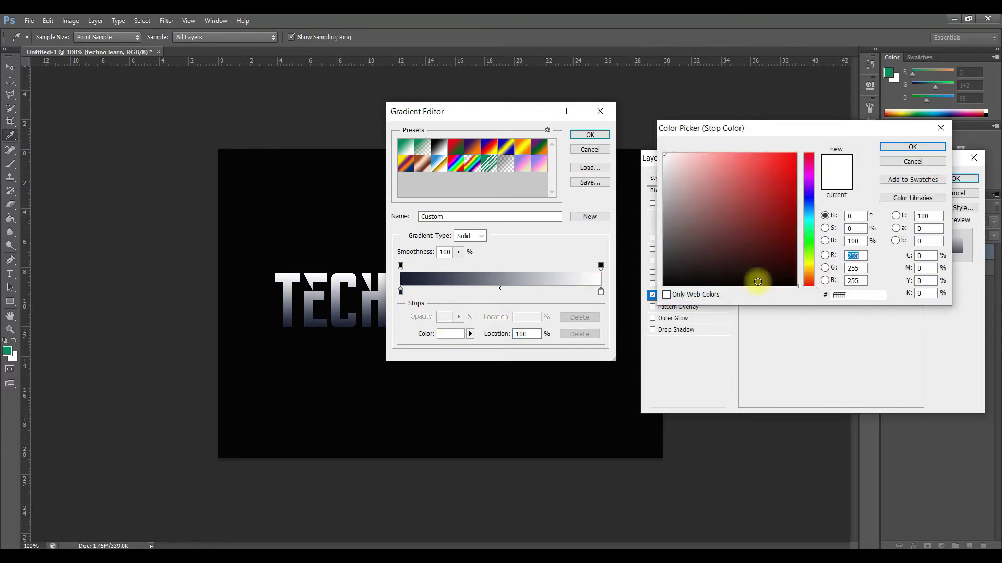
left_click_drag(851, 296, 830, 295)
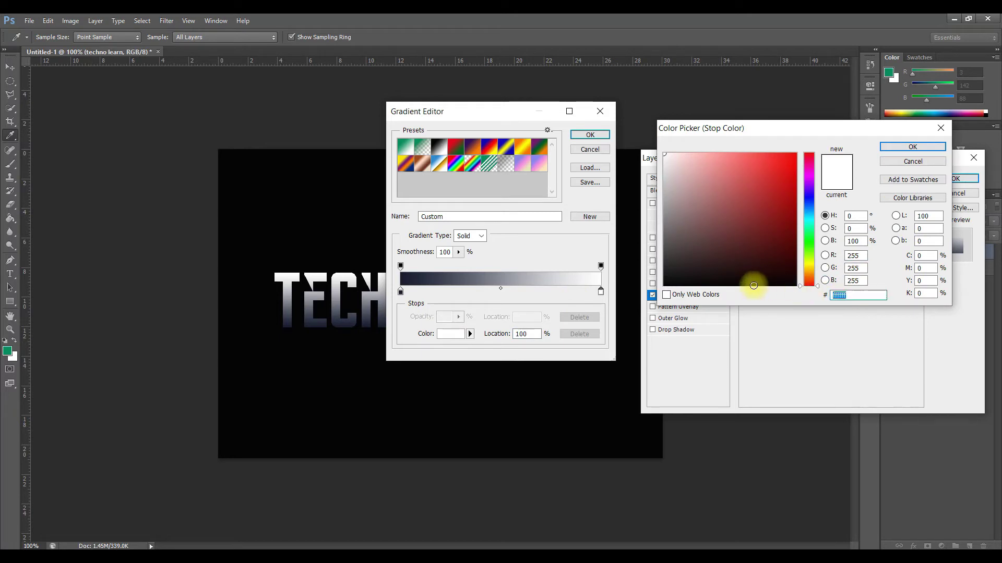
type("00bcc")
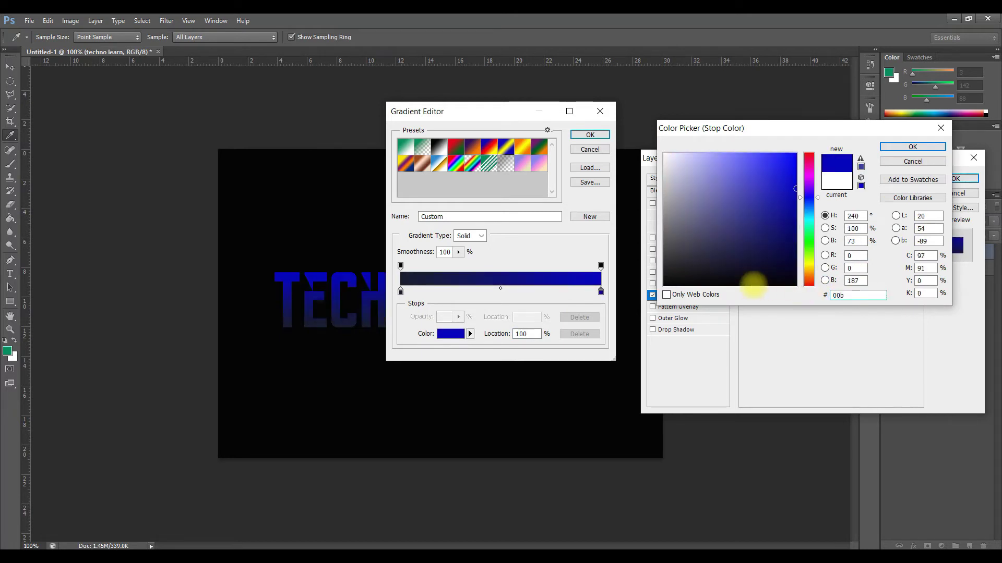
type("3")
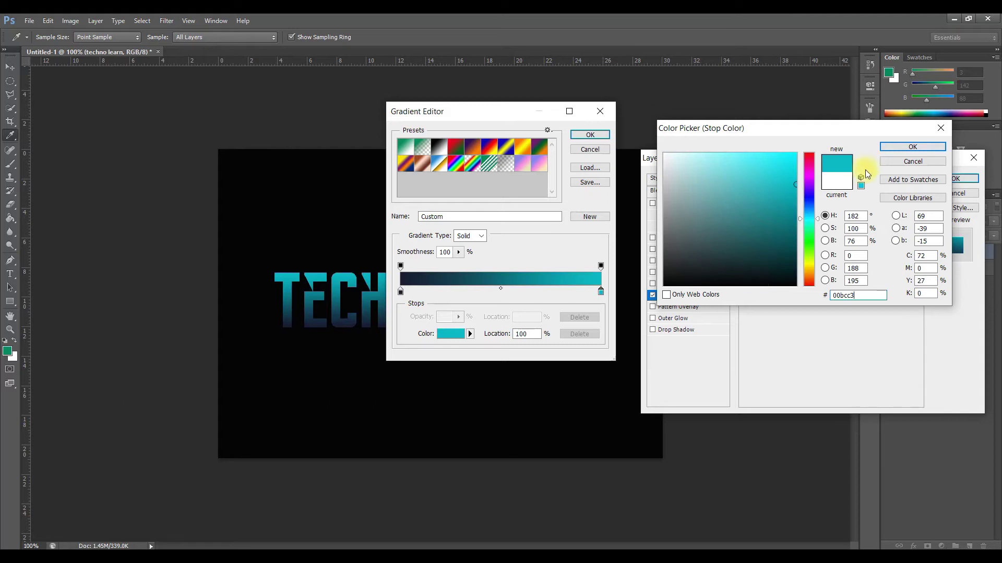
left_click(897, 147)
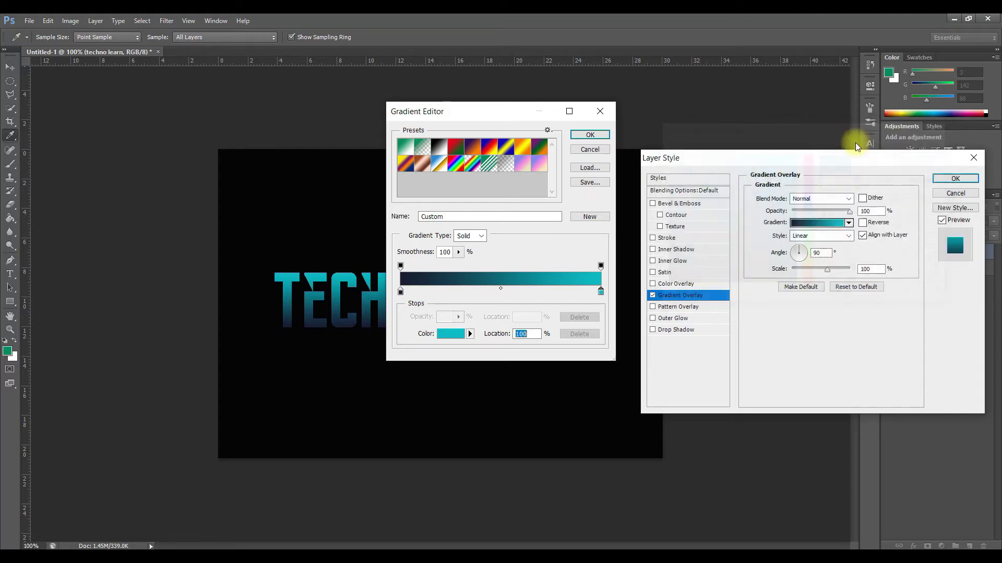
- Add Bevel & Emboss with depth 439%, size 6 px, highlight opacity 80% and shadow opacity 70%
left_click(582, 136)
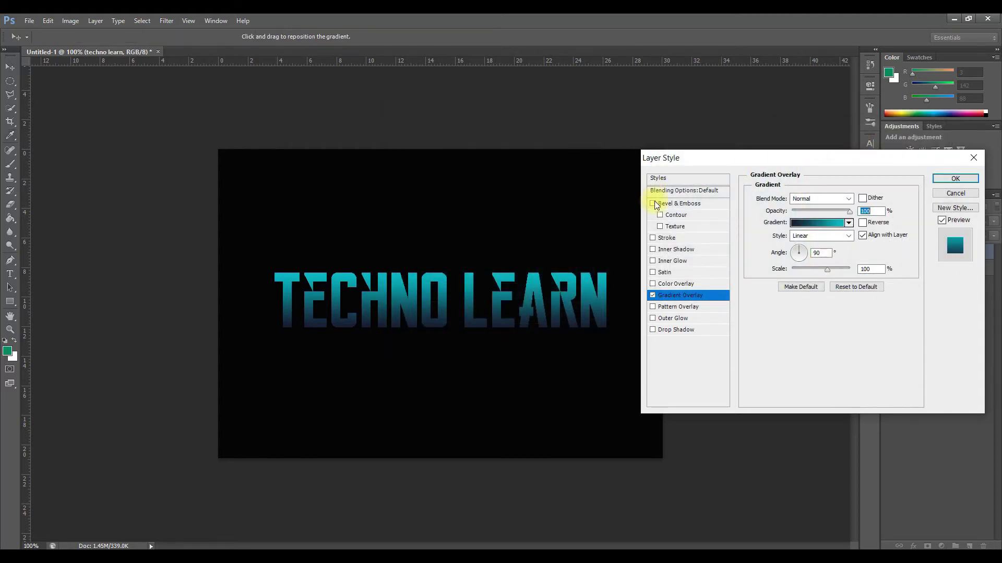
left_click(653, 204)
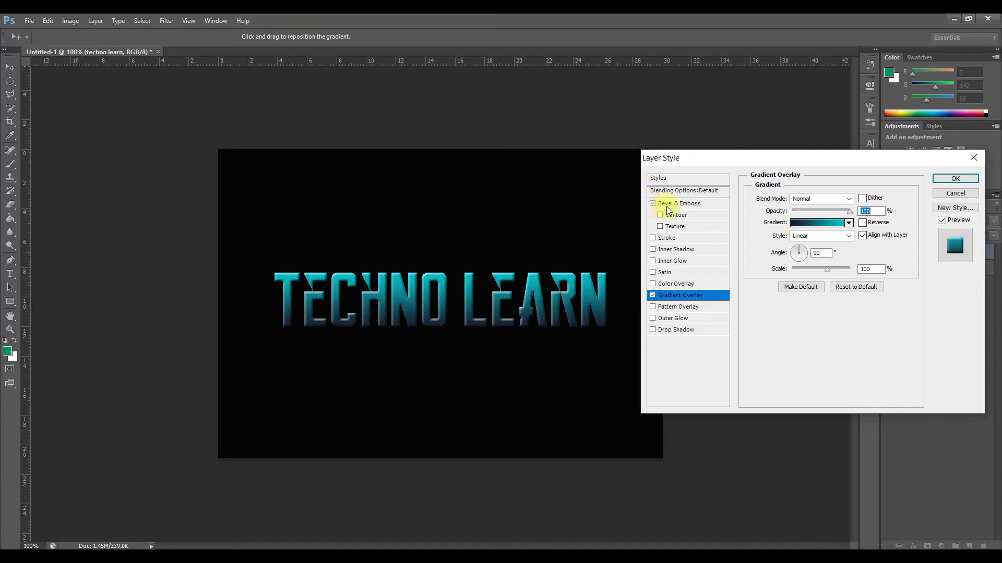
left_click(672, 204)
double_click(856, 224)
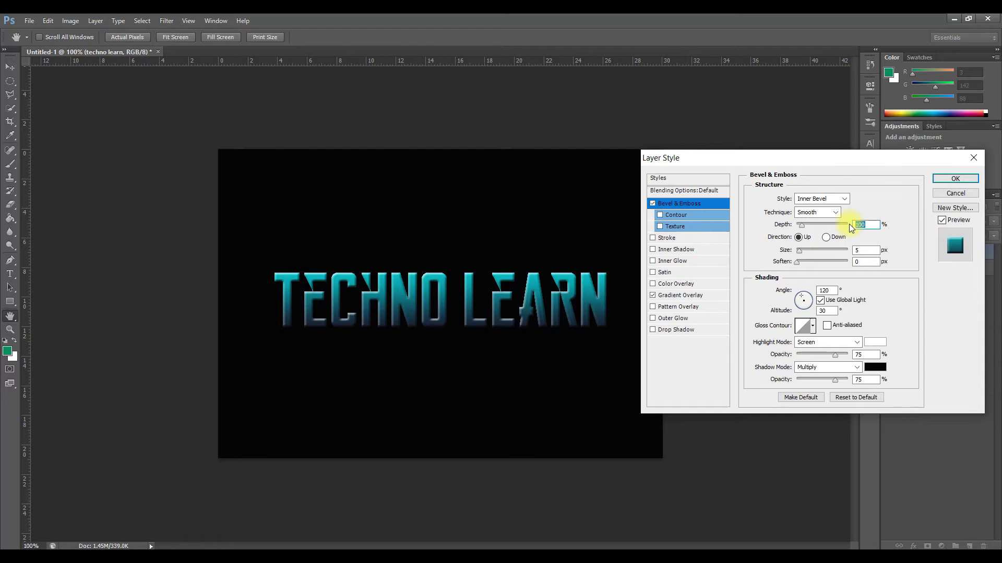
type("439")
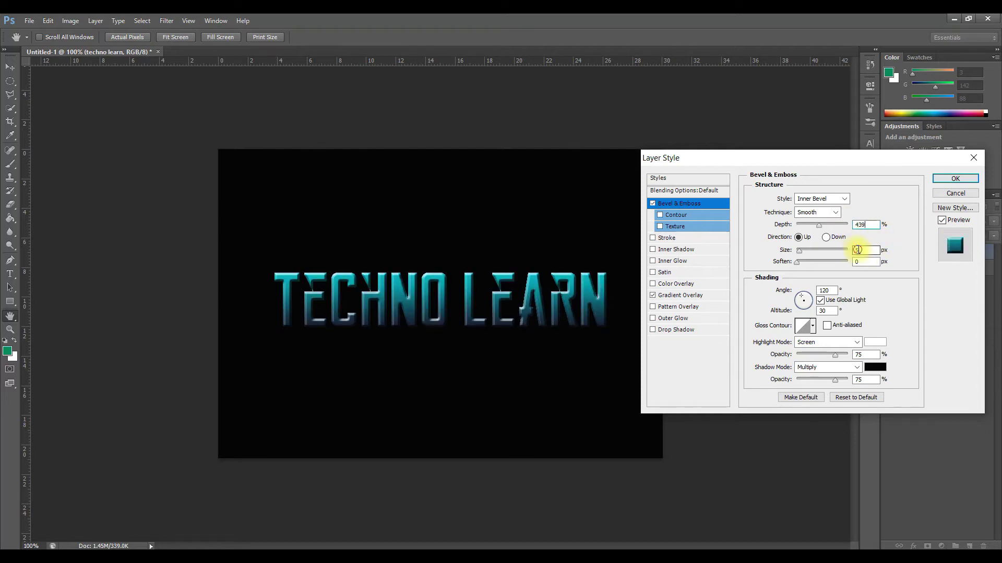
type("6")
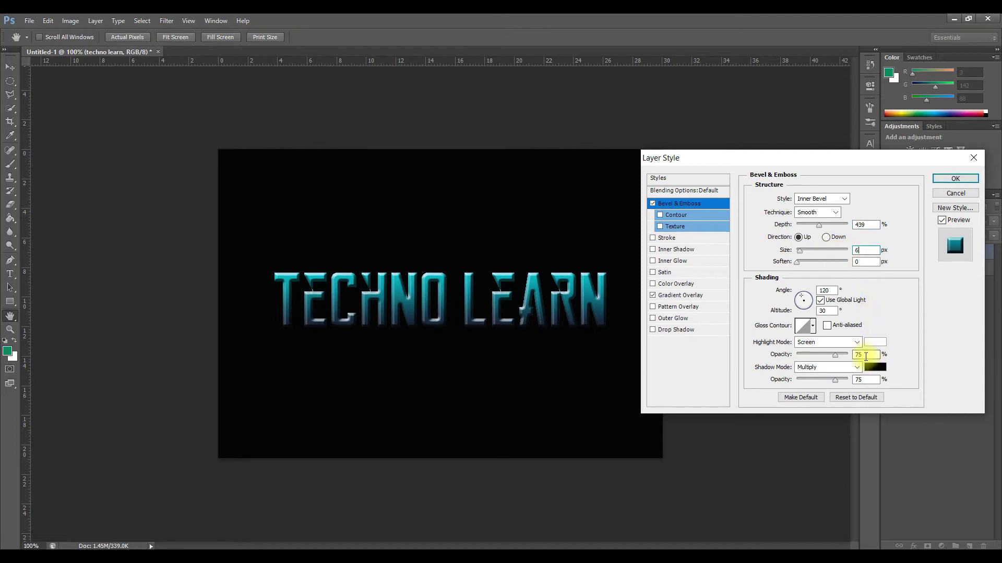
left_click_drag(834, 354, 836, 355)
left_click(835, 377)
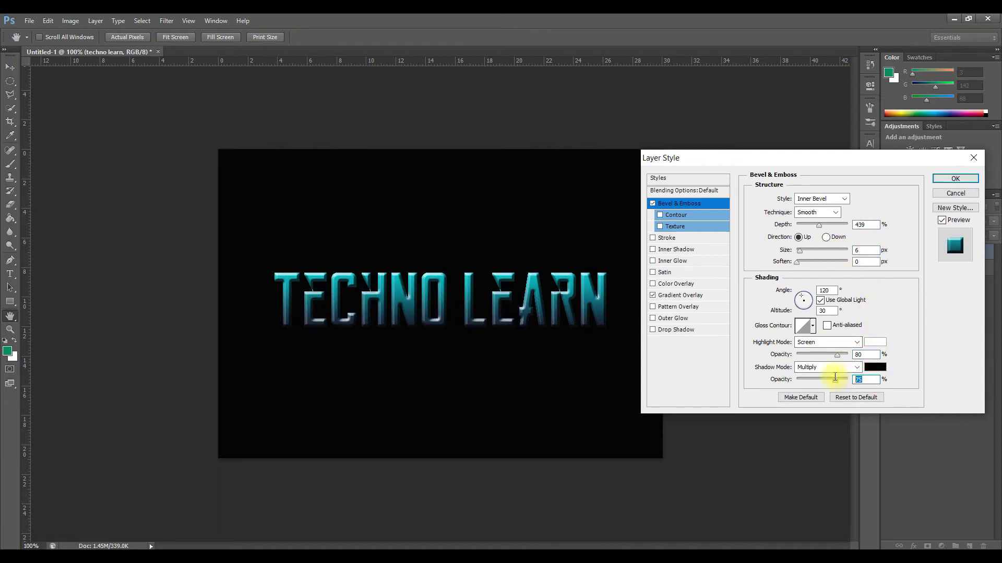
type("70")
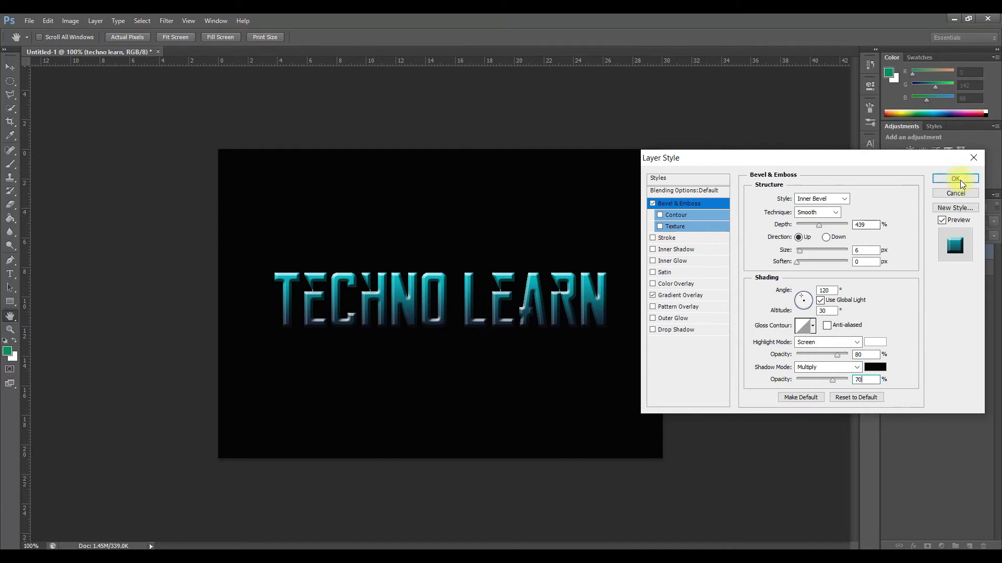
left_click(959, 180)
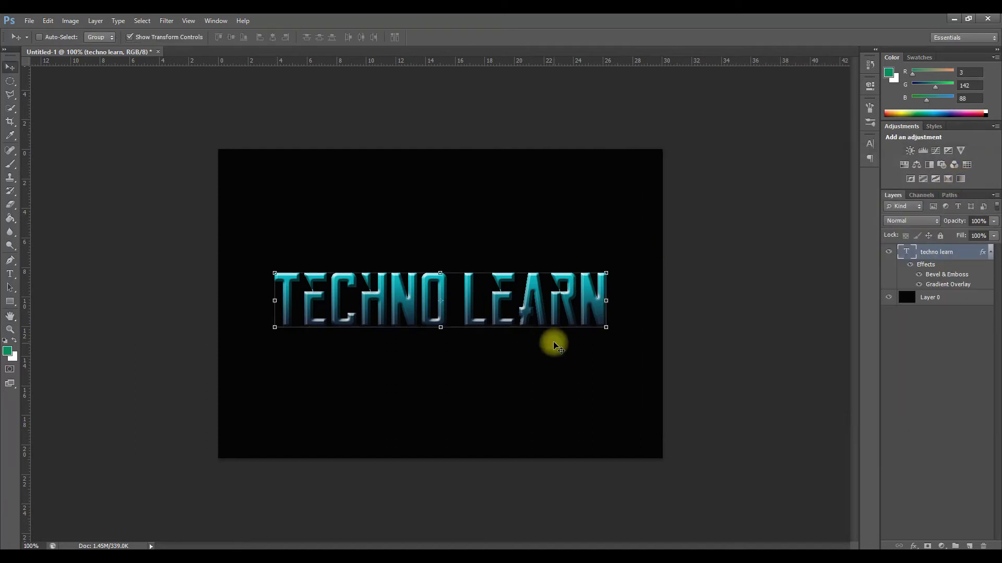
- Duplicate the techno learn text layer three times, creating copy, copy 2 and copy 3
right_click(964, 252)
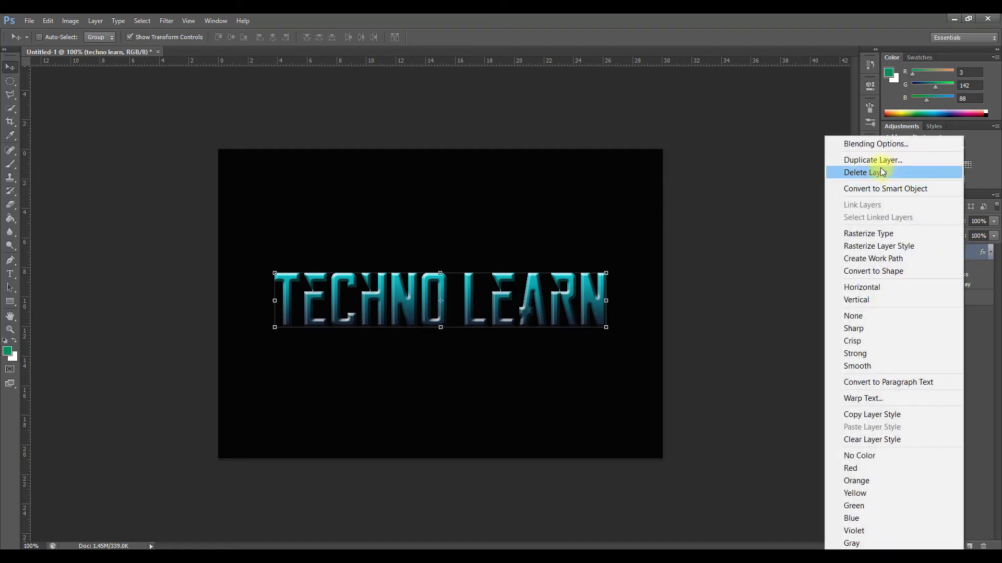
left_click(879, 157)
left_click(587, 185)
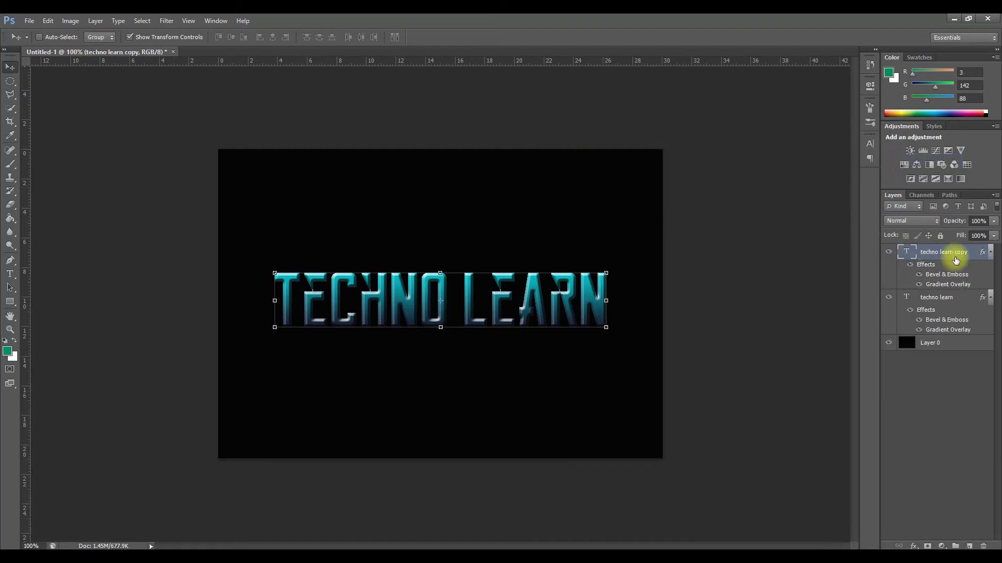
right_click(956, 255)
left_click(845, 160)
left_click(587, 184)
right_click(942, 256)
left_click(840, 159)
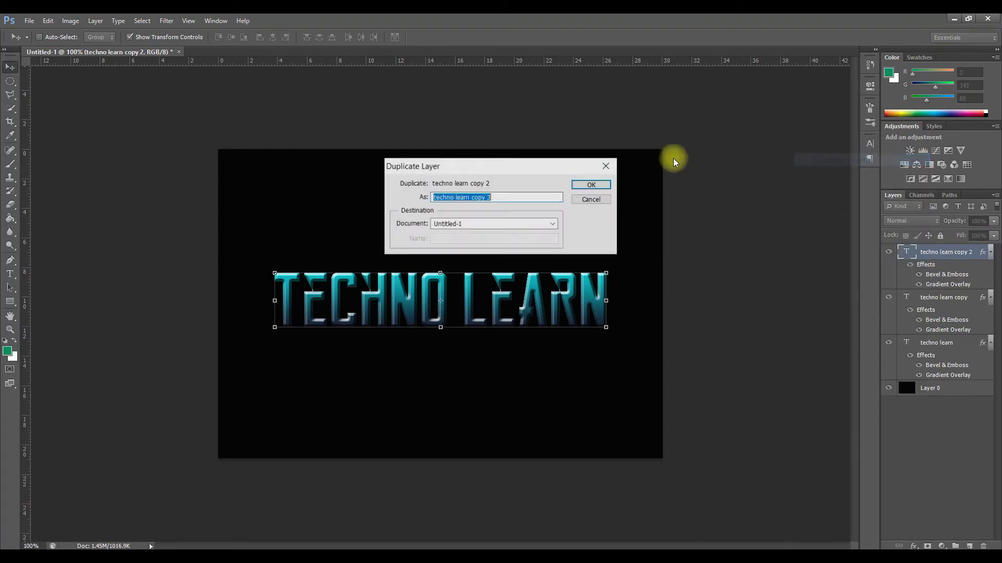
left_click(590, 183)
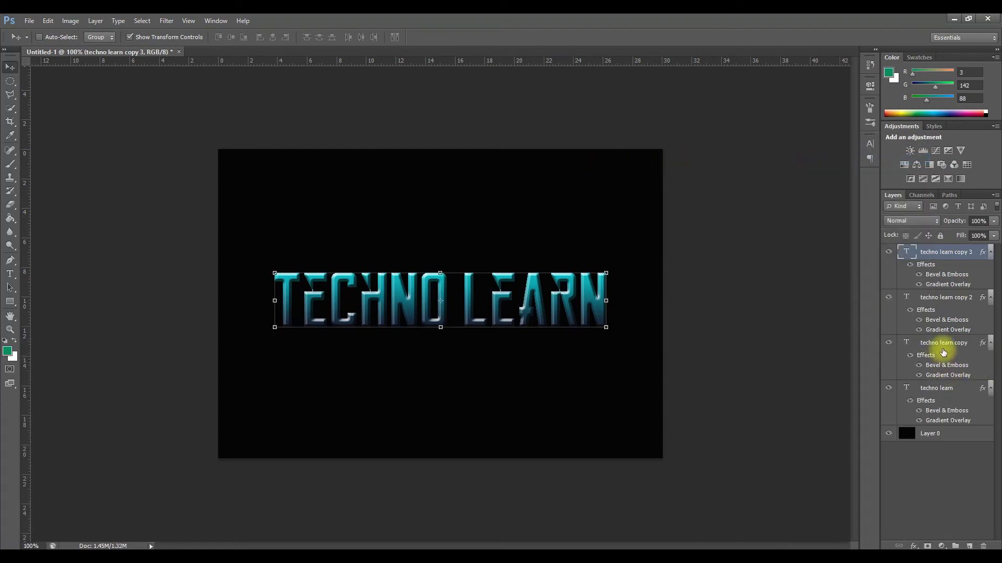
- Set the three copies to Dissolve blend mode, rasterize them and merge them into one layer
left_click(943, 344, "shift")
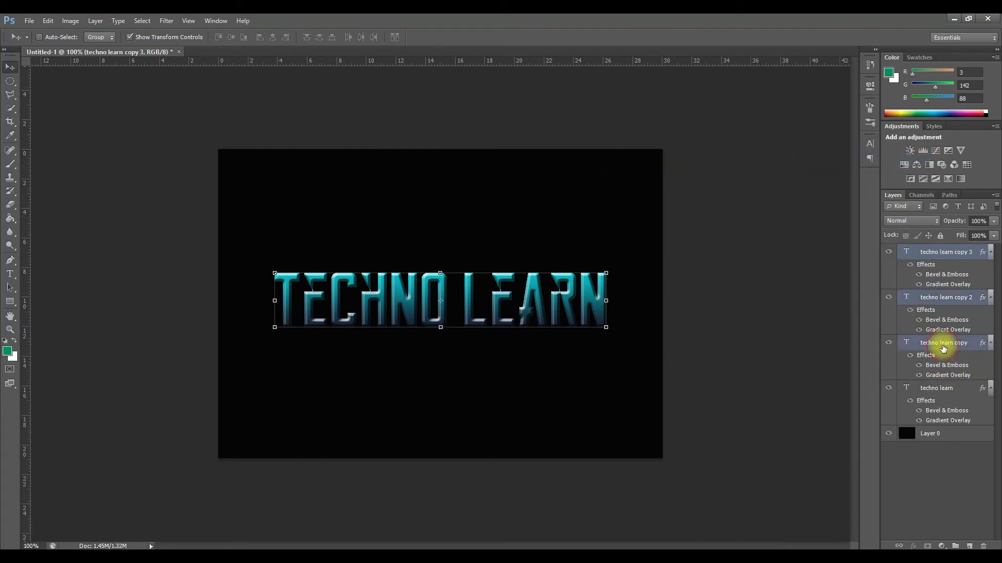
left_click(933, 223)
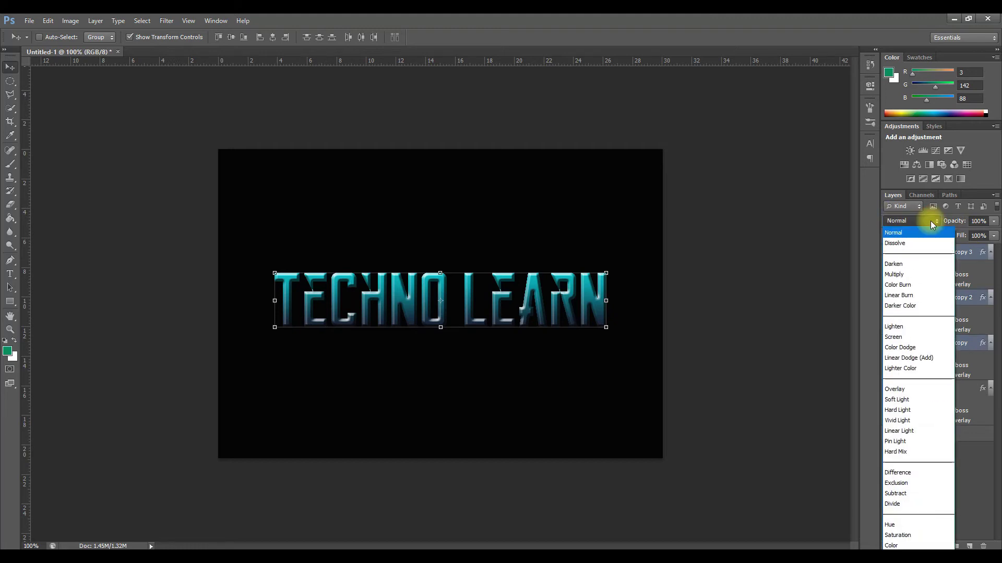
left_click(907, 243)
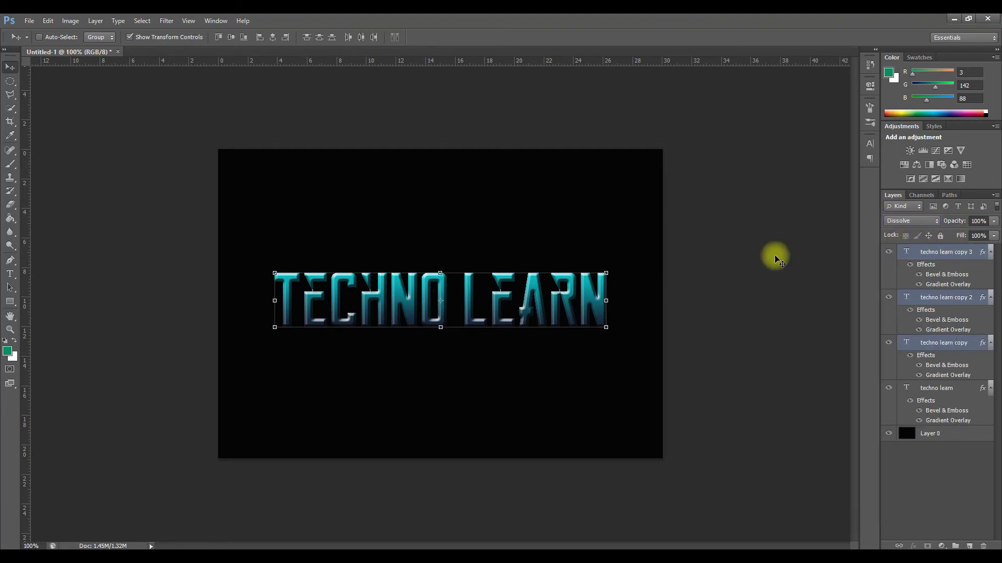
right_click(928, 253)
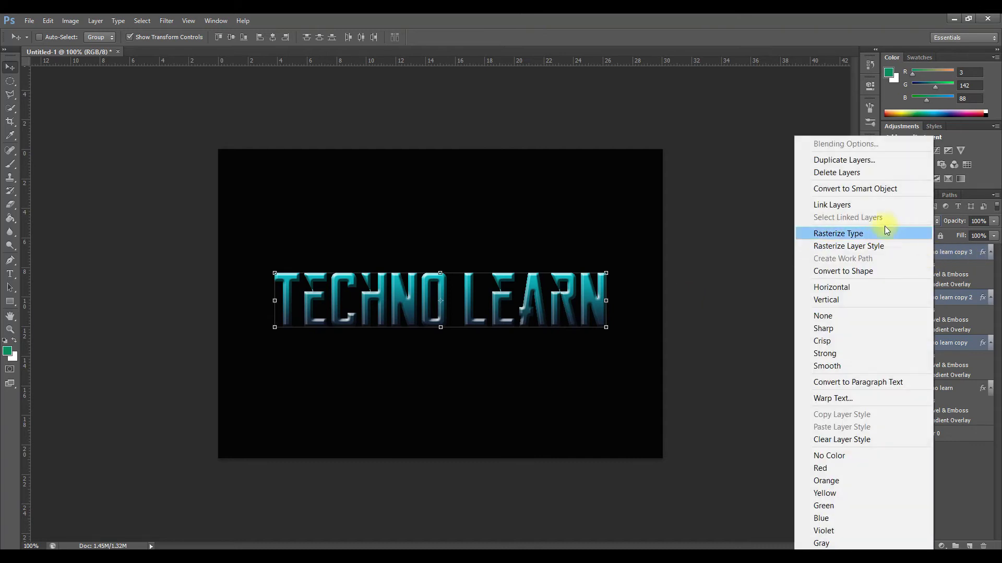
left_click(832, 236)
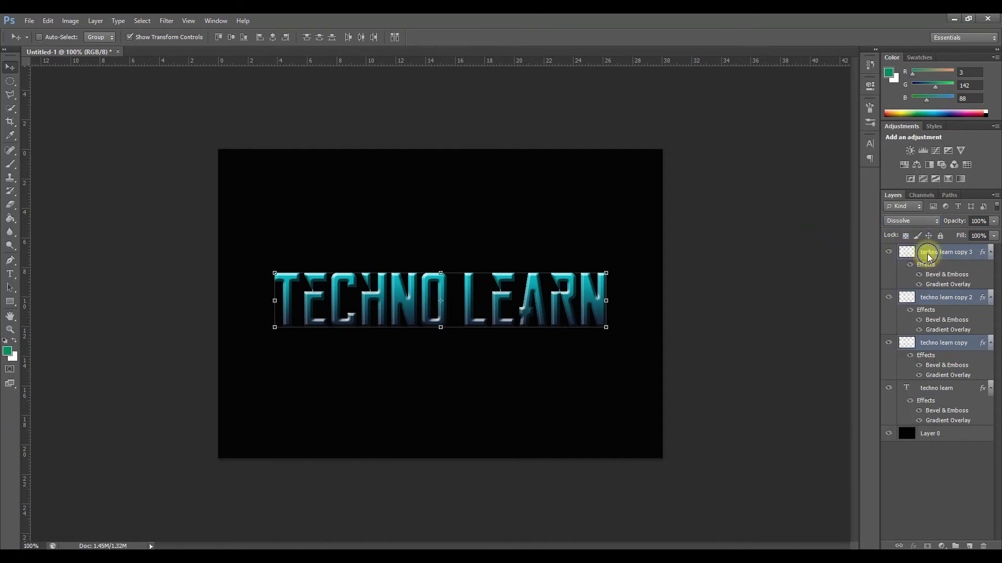
right_click(921, 251)
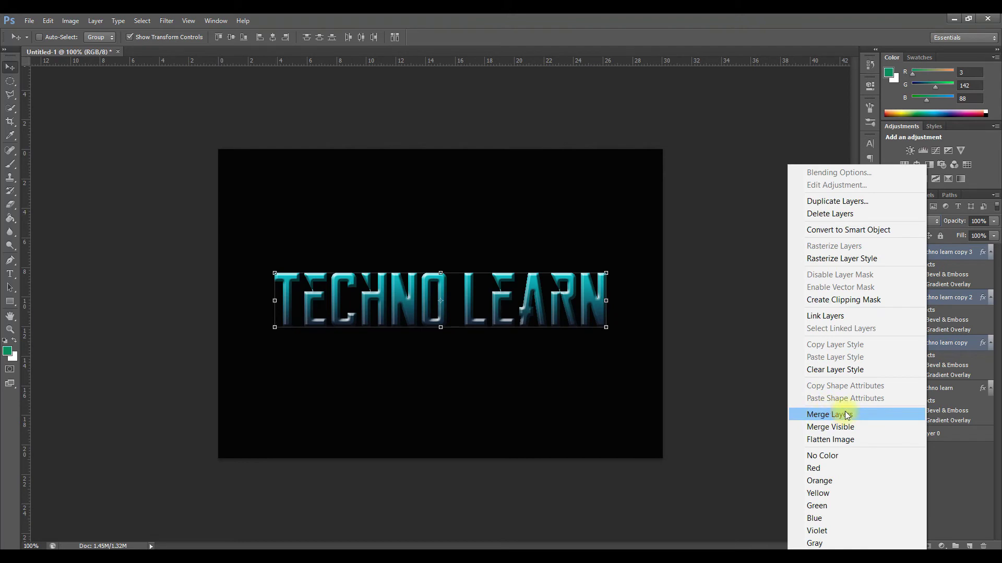
left_click(844, 414)
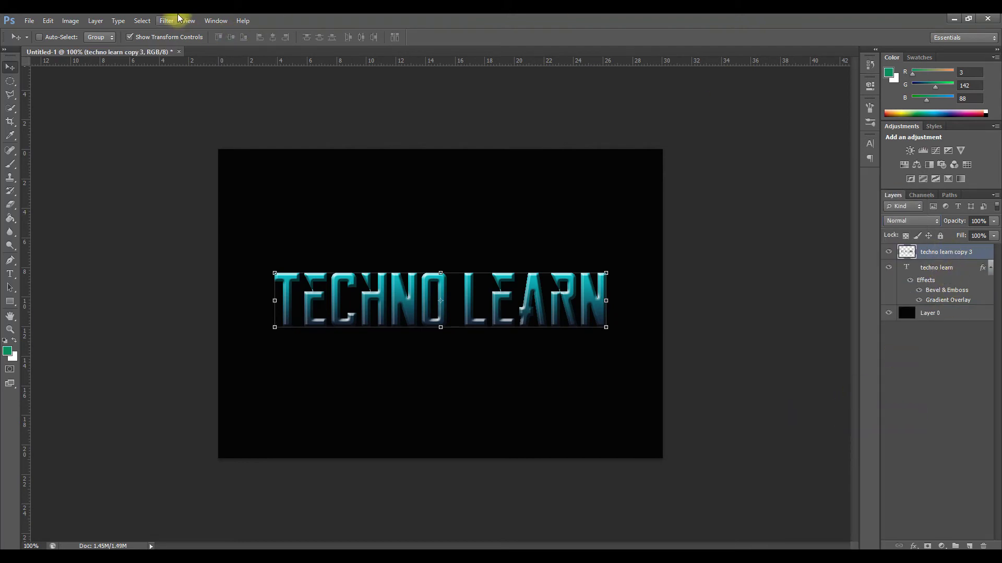
- Zoom radial-blur the merged text copy and set its blend mode to Linear Dodge (Add)
left_click(165, 20)
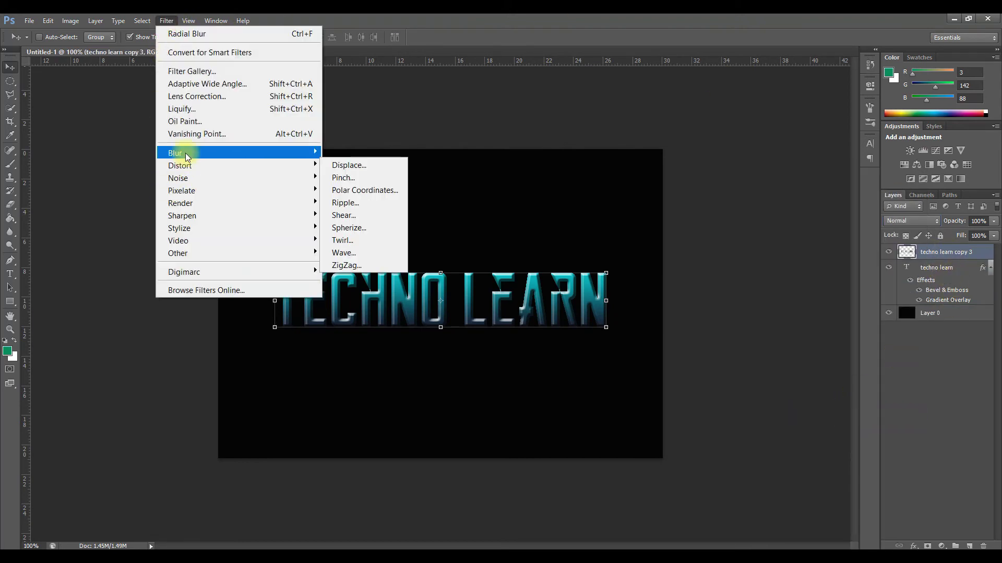
mouse_move(174, 152)
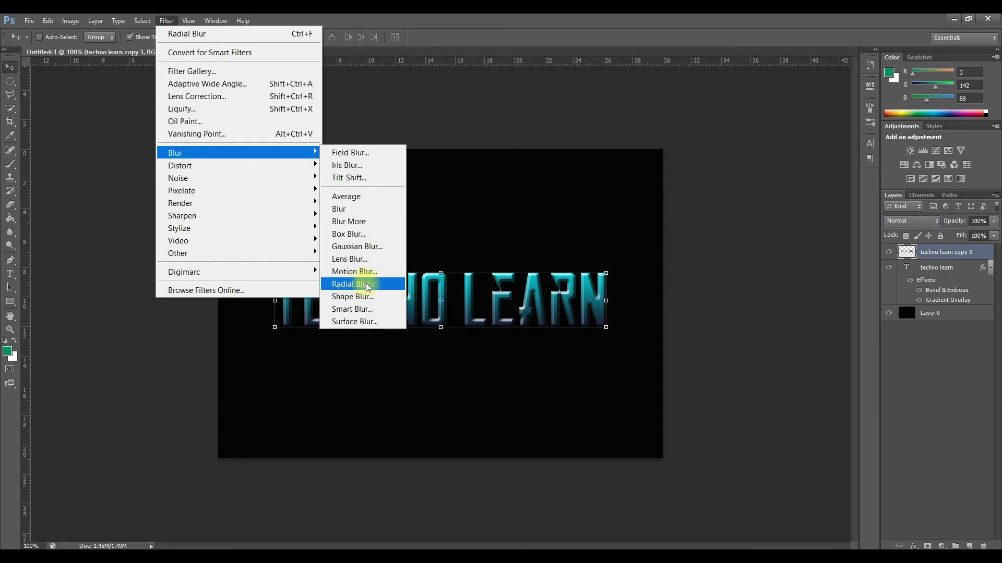
left_click(360, 286)
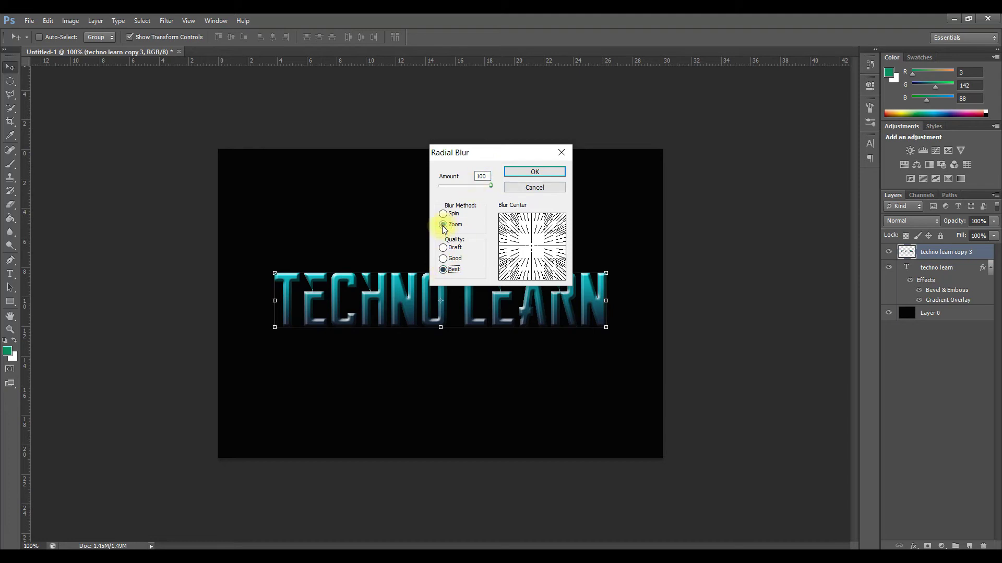
left_click(527, 174)
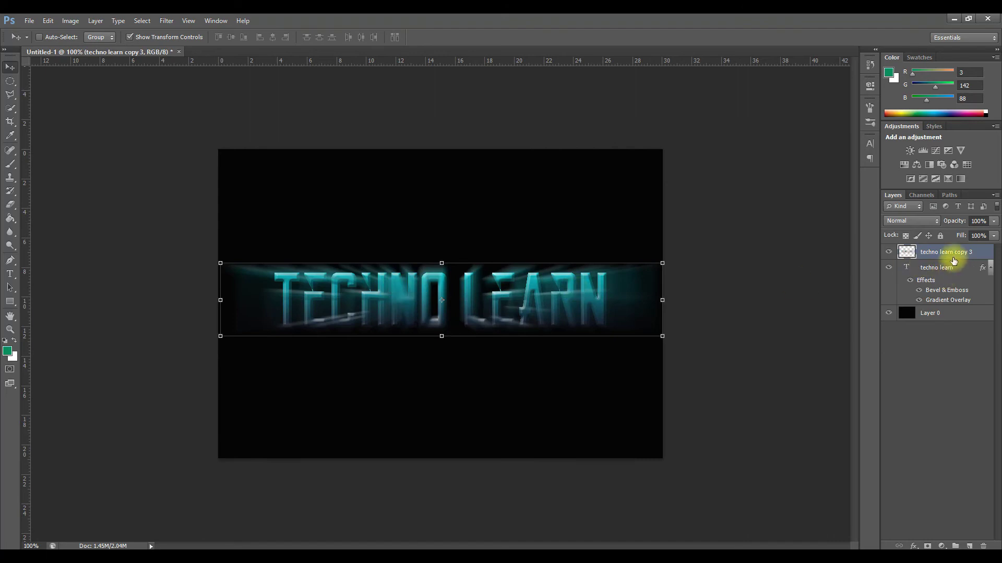
left_click(934, 223)
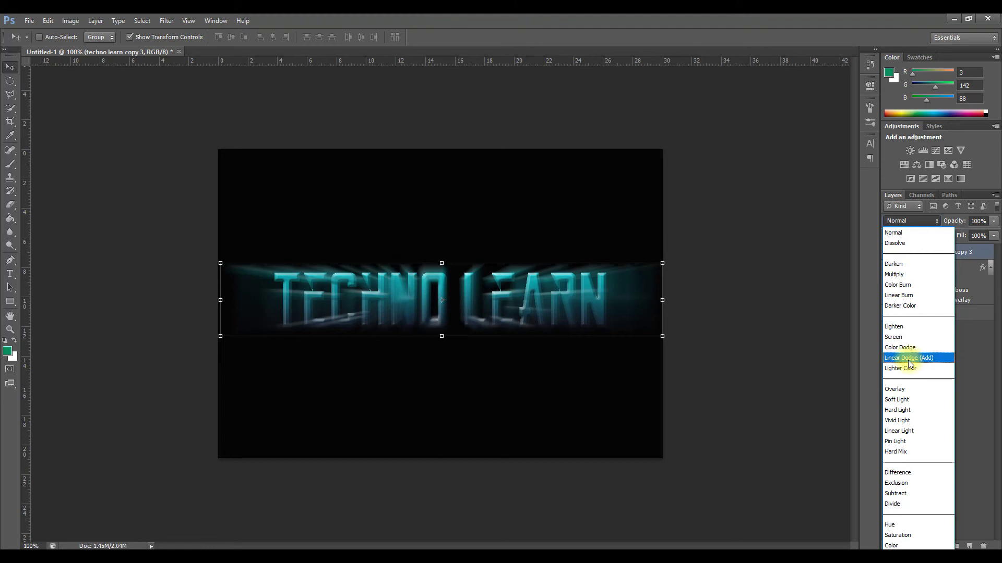
left_click(908, 359)
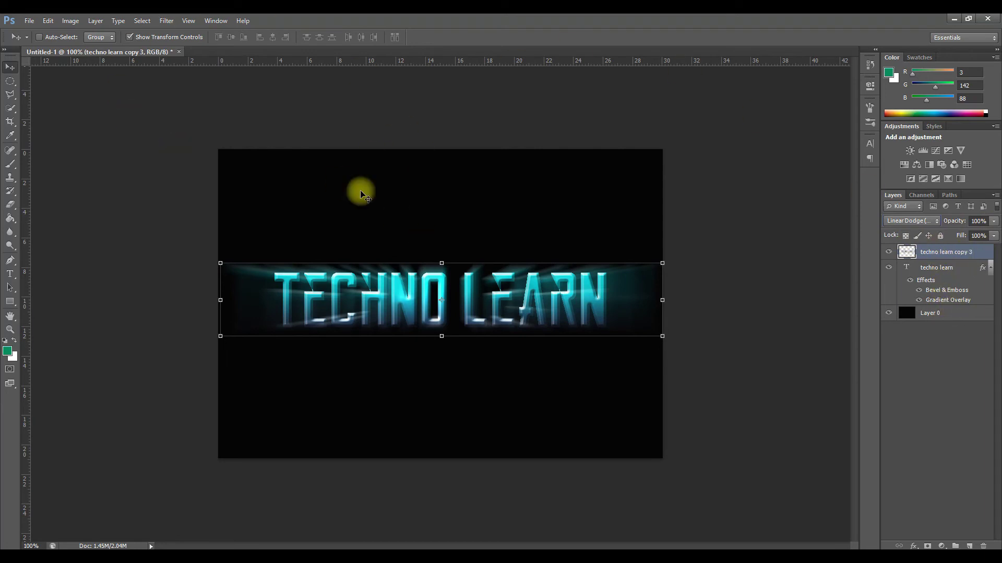
- Drag the starry galaxy photo from the desktop onto the canvas
left_click(953, 19)
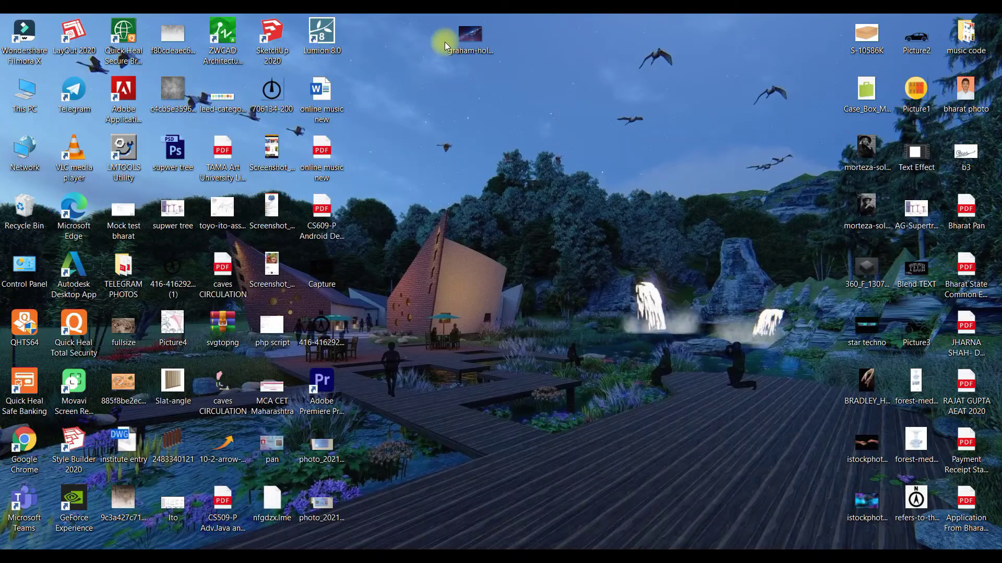
left_click_drag(467, 40, 392, 506)
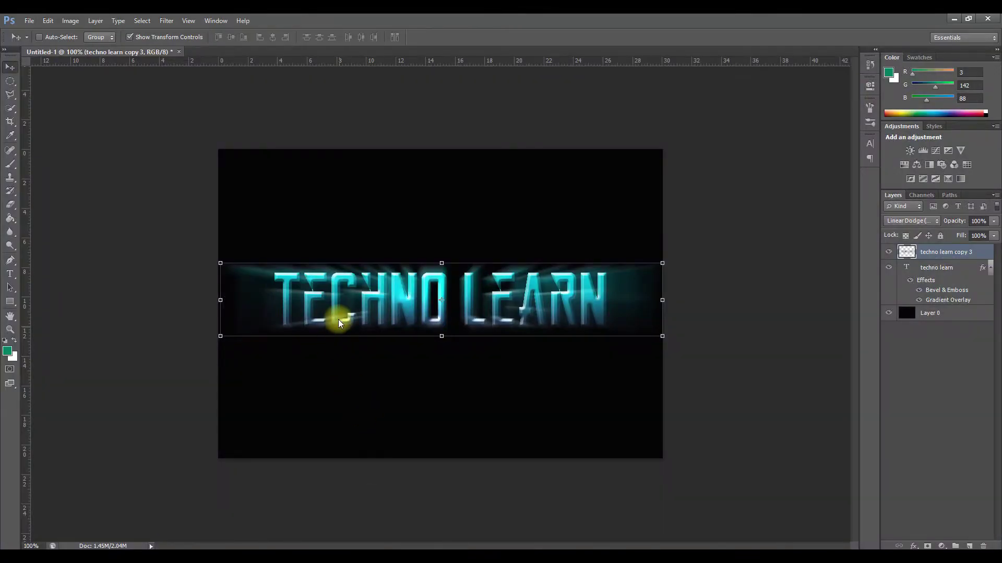
left_click_drag(371, 545, 326, 321)
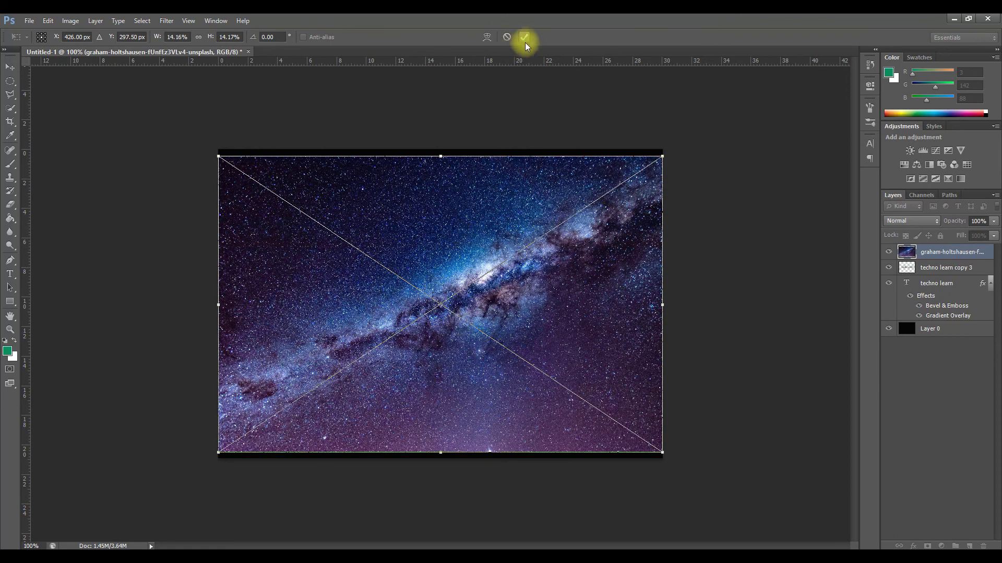
- Commit the galaxy photo, move its layer below the text layers and set its opacity to 8%
left_click(524, 38)
left_click_drag(950, 252, 958, 326)
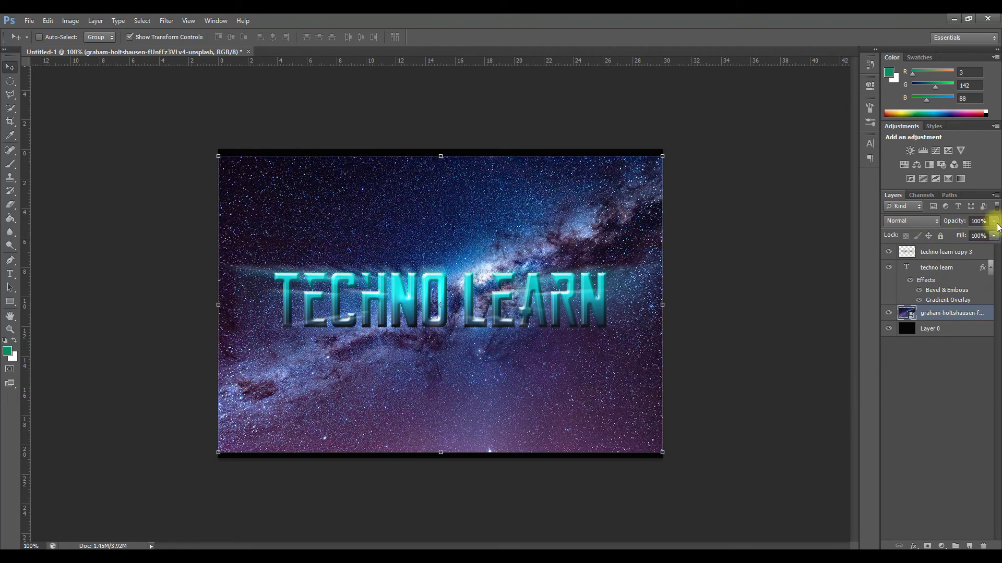
left_click_drag(949, 232, 947, 232)
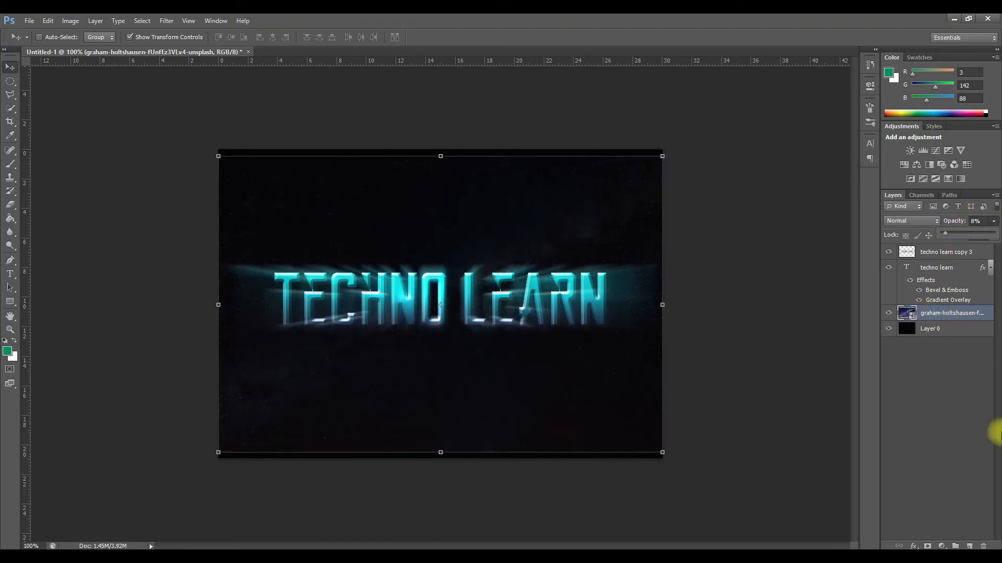
left_click(941, 546)
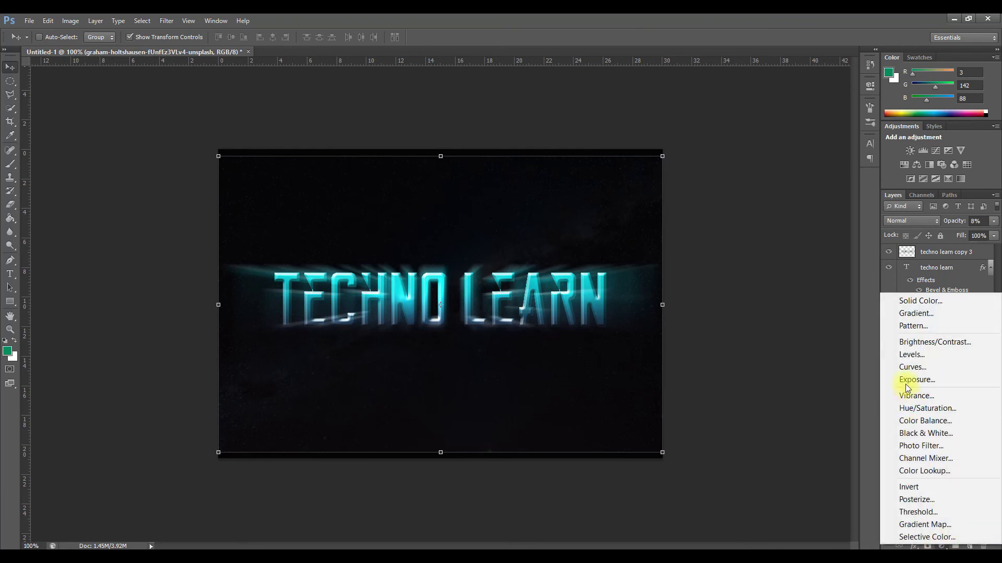
- Add a Levels adjustment clipped to the galaxy photo with black input 98 and midtones 0.32
left_click(906, 355)
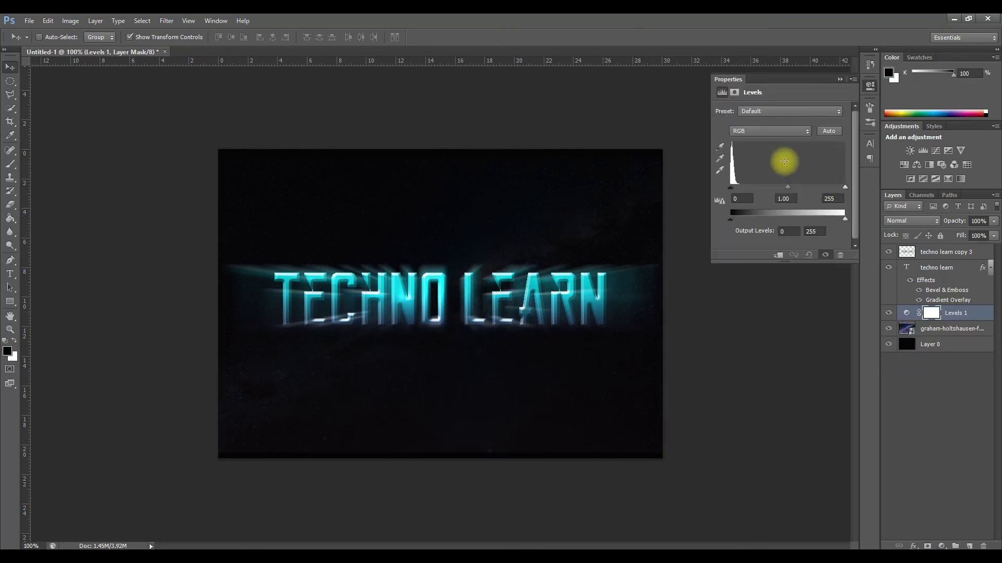
left_click(779, 257)
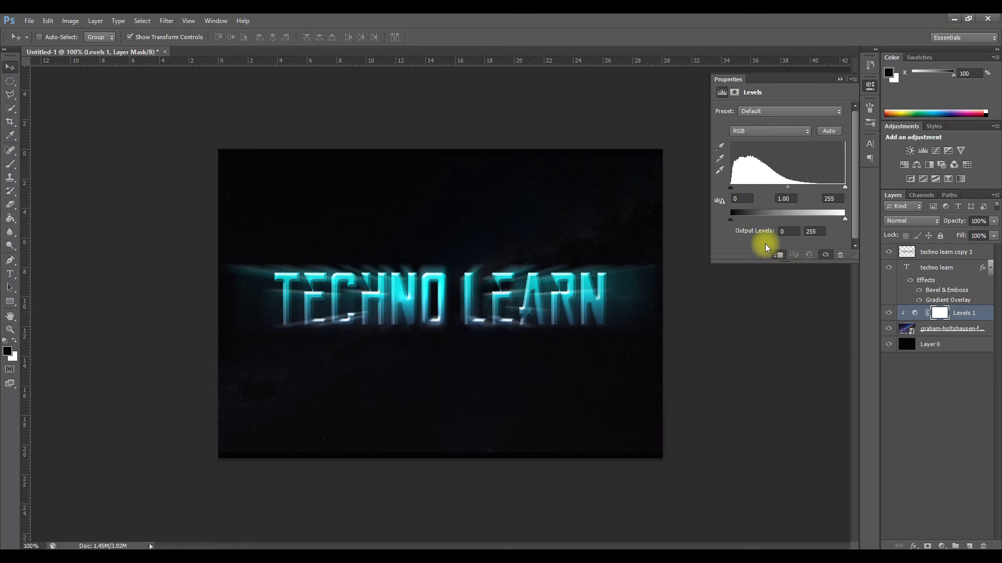
left_click(731, 199)
type("98")
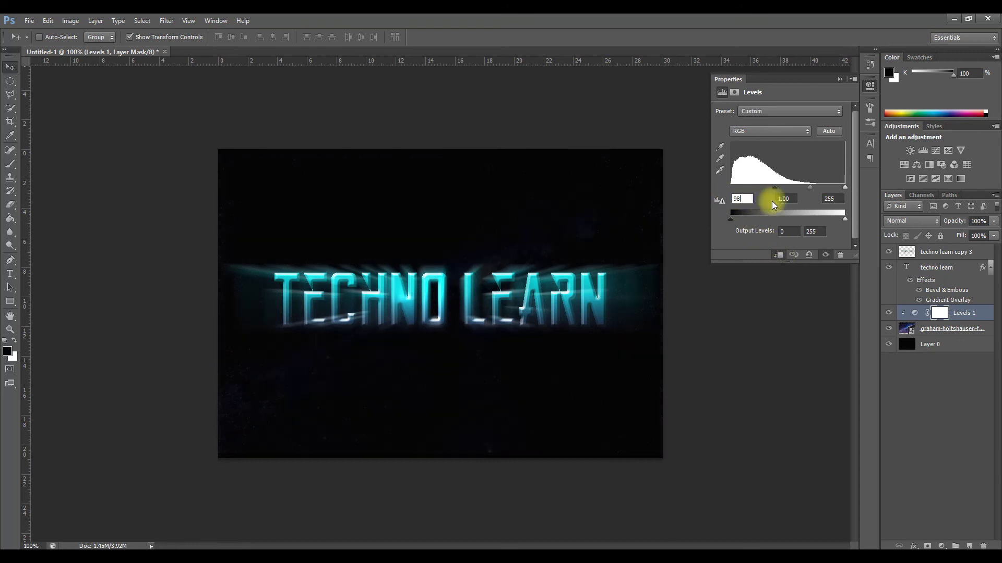
key("Tab")
type("32")
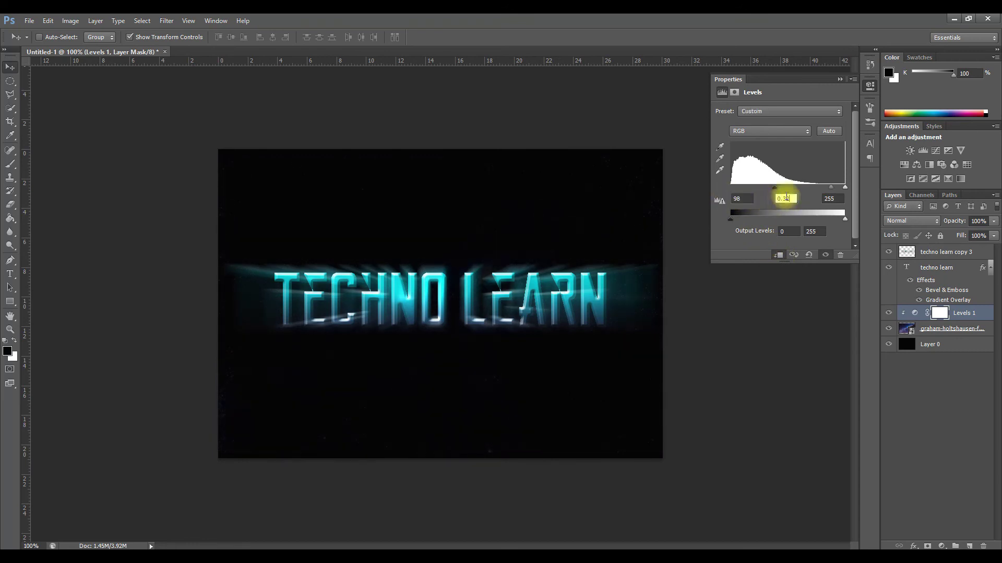
left_click(837, 80)
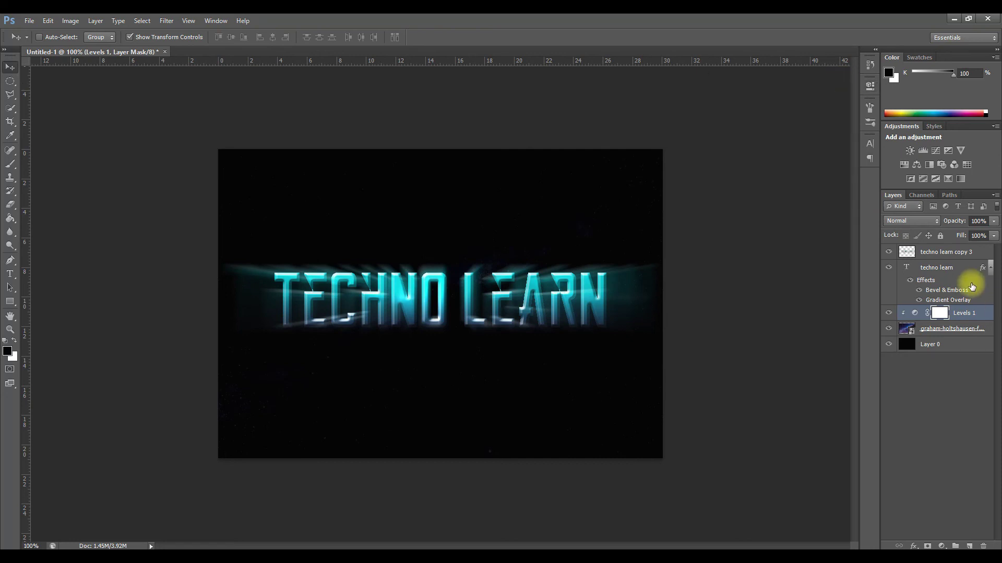
left_click(946, 256)
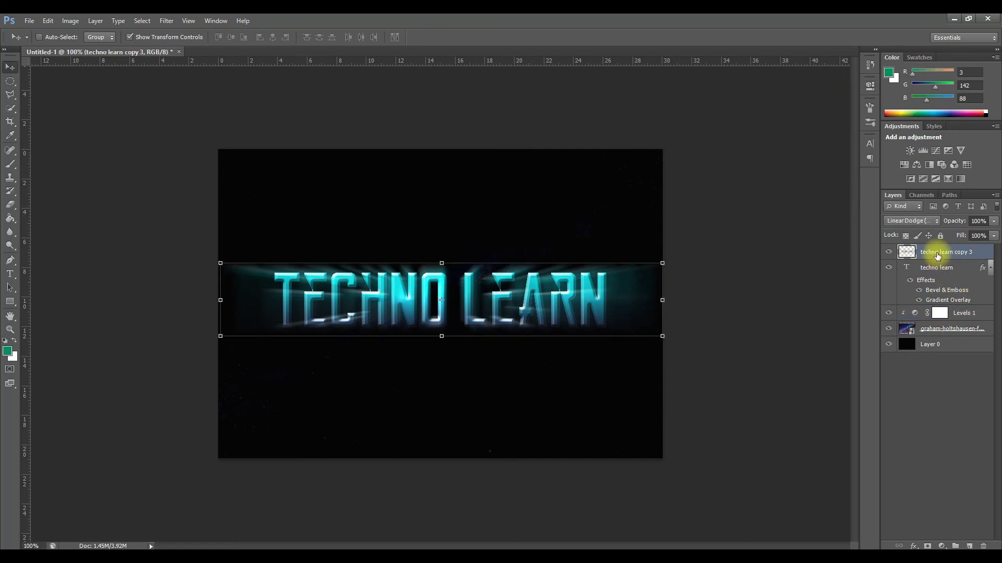
- Duplicate the zoom-blurred techno learn copy 3 as techno learn copy 4, leaving copy 4 selected
right_click(937, 255)
left_click(869, 201)
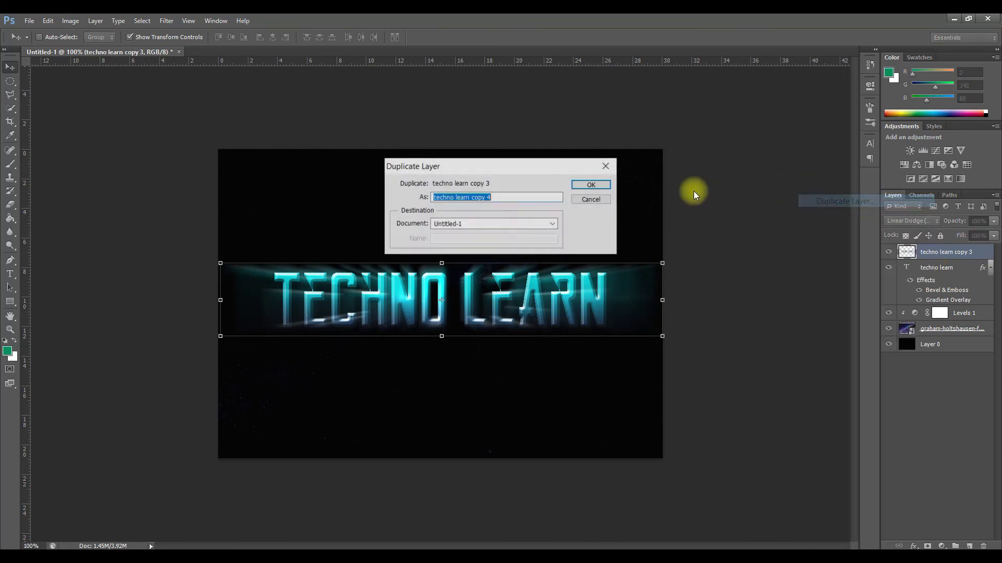
left_click(592, 185)
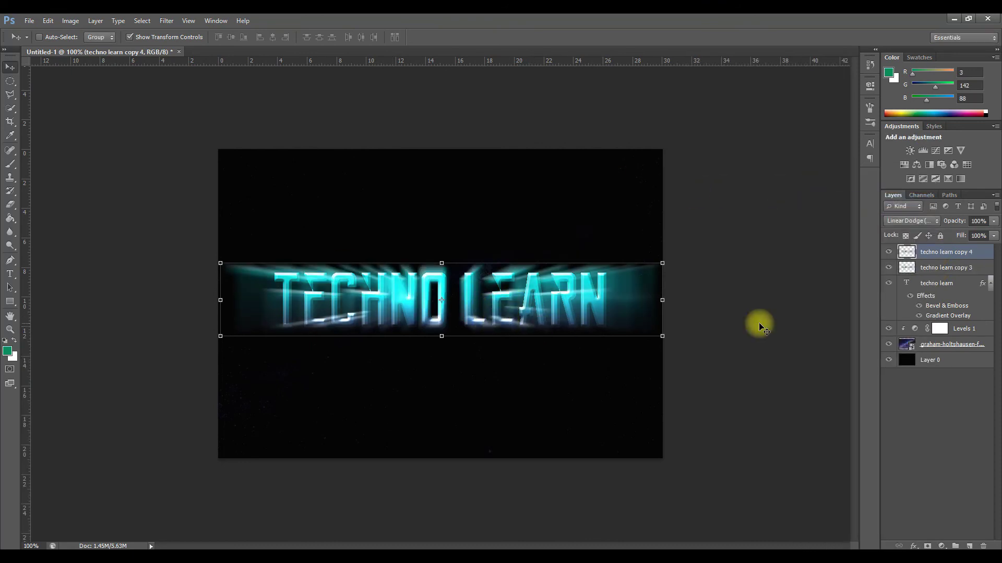
scroll(386, 285, "up", 3)
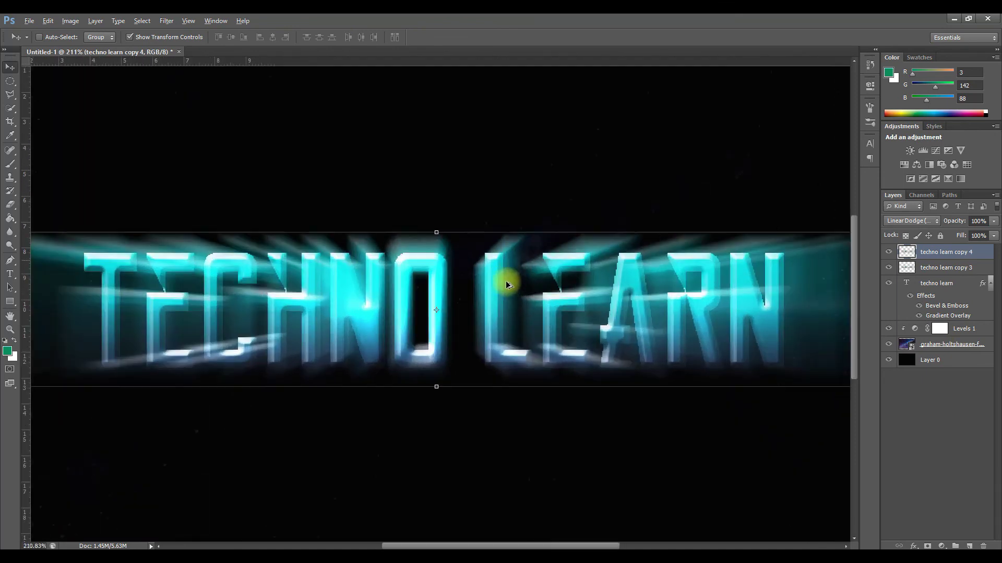
scroll(510, 284, "up", 1)
scroll(571, 327, "down", 2)
scroll(447, 324, "down", 1)
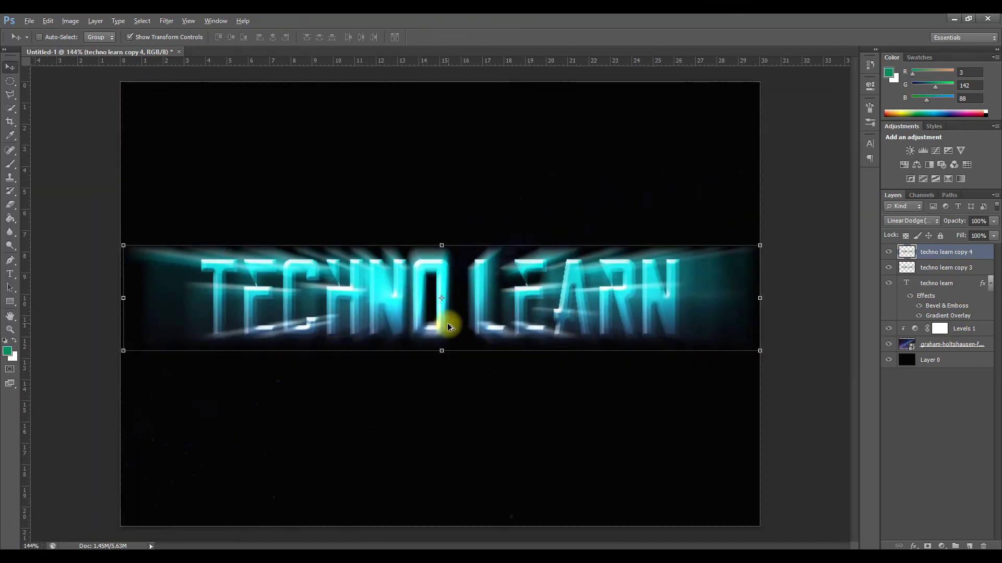
scroll(464, 329, "down", 1)
scroll(436, 331, "down", 2)
scroll(375, 304, "up", 1)
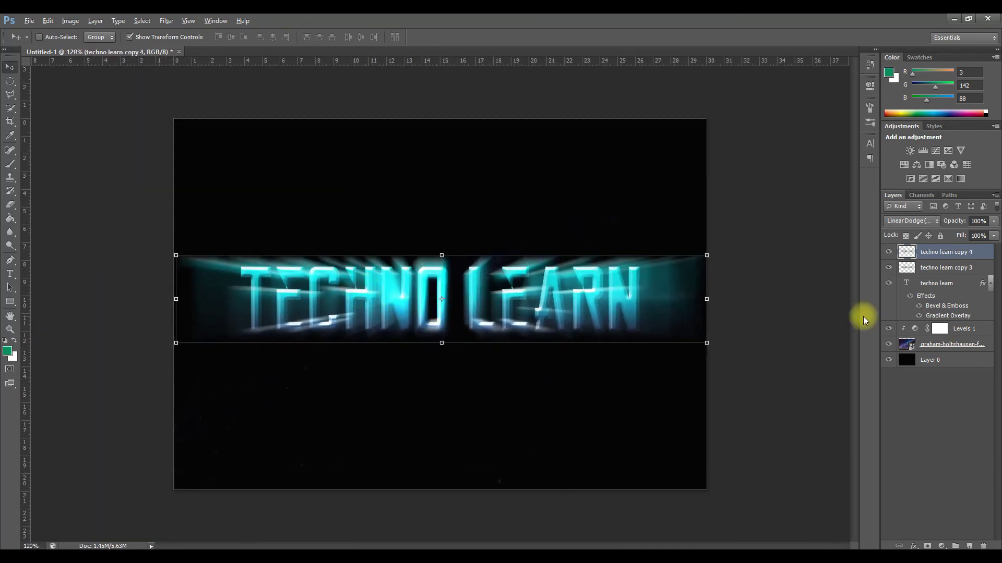
left_click(964, 360)
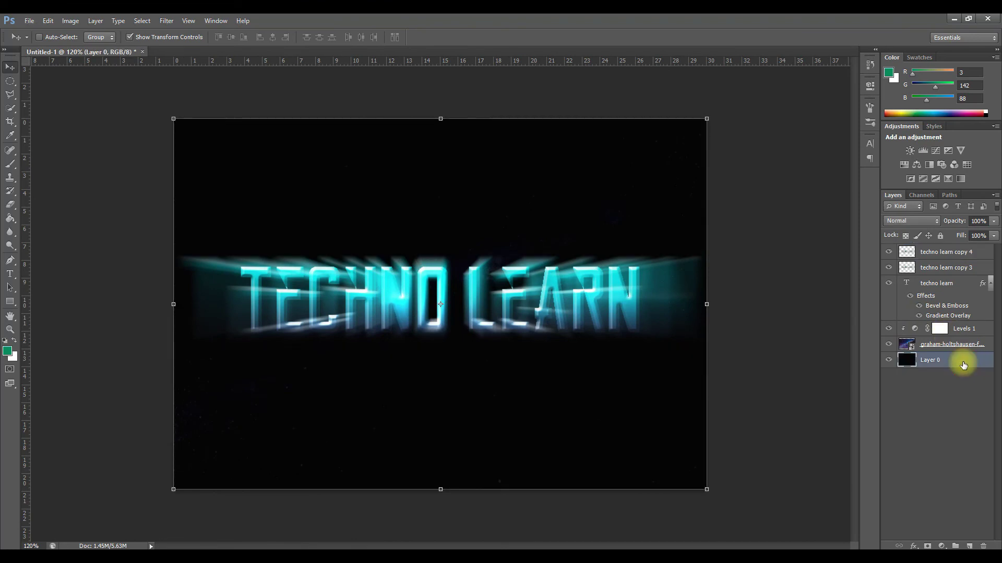
left_click(935, 252)
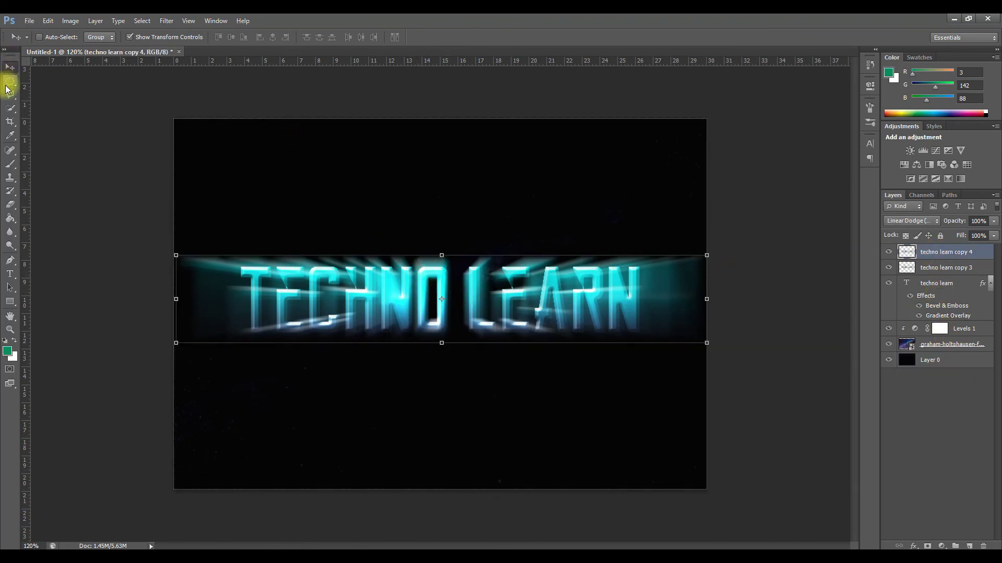